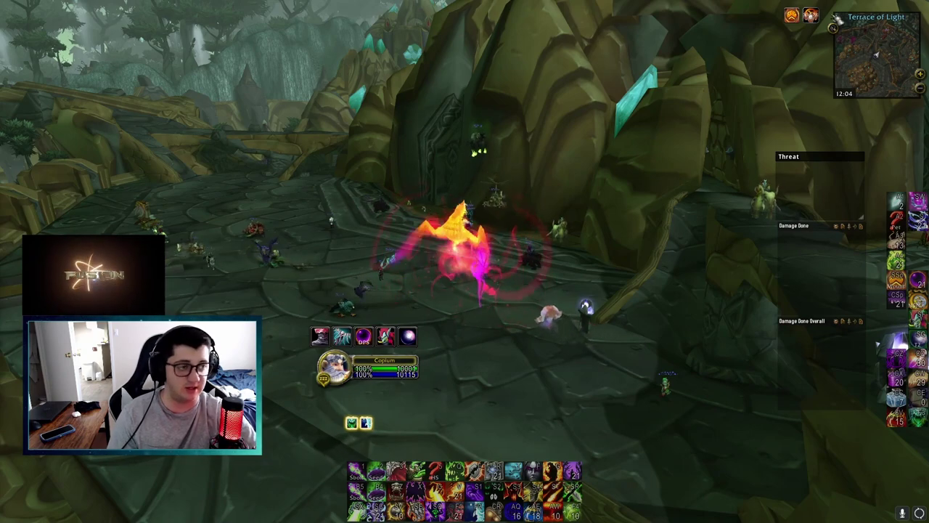
# Browse AtlasLoot's Sunwell Plateau loot for Brutallus, the Eredar Twins and M'uru, then close it.
pyautogui.click(810, 63)
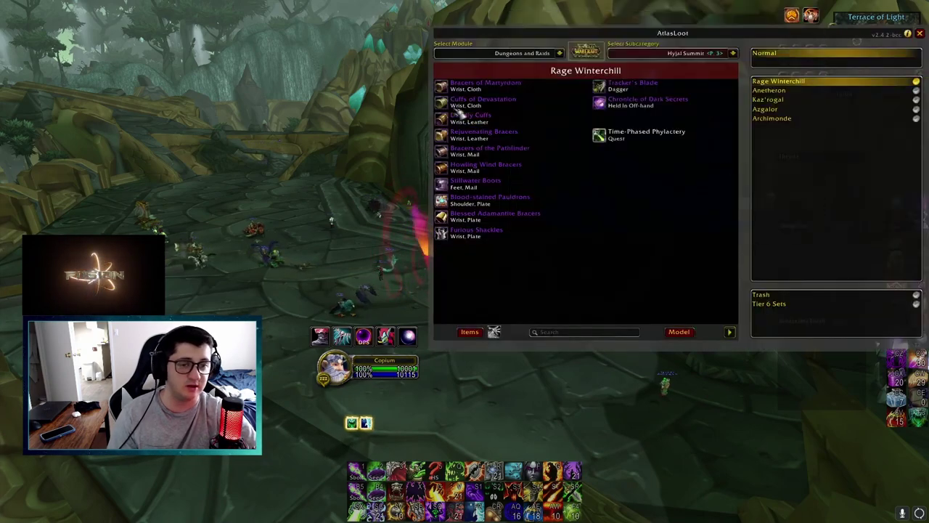
pyautogui.click(733, 53)
pyautogui.click(664, 307)
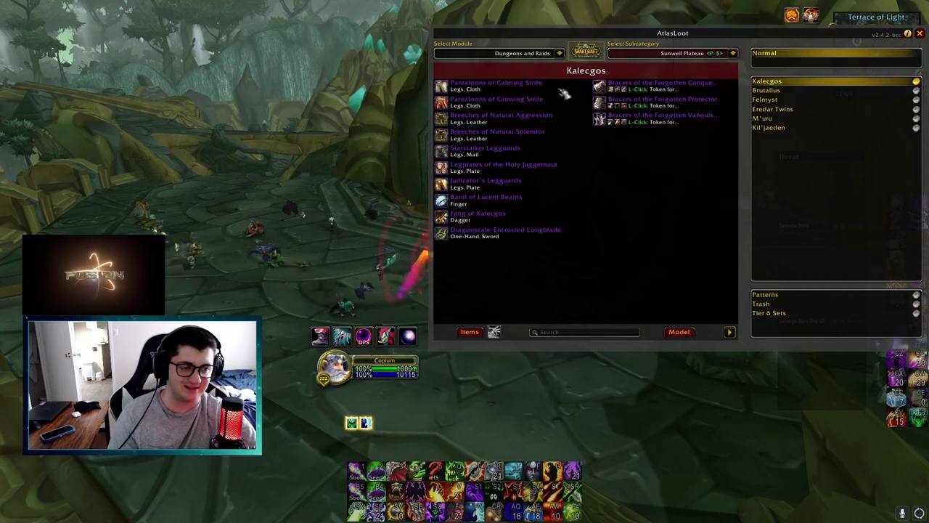
pyautogui.click(771, 90)
pyautogui.click(775, 109)
pyautogui.click(776, 119)
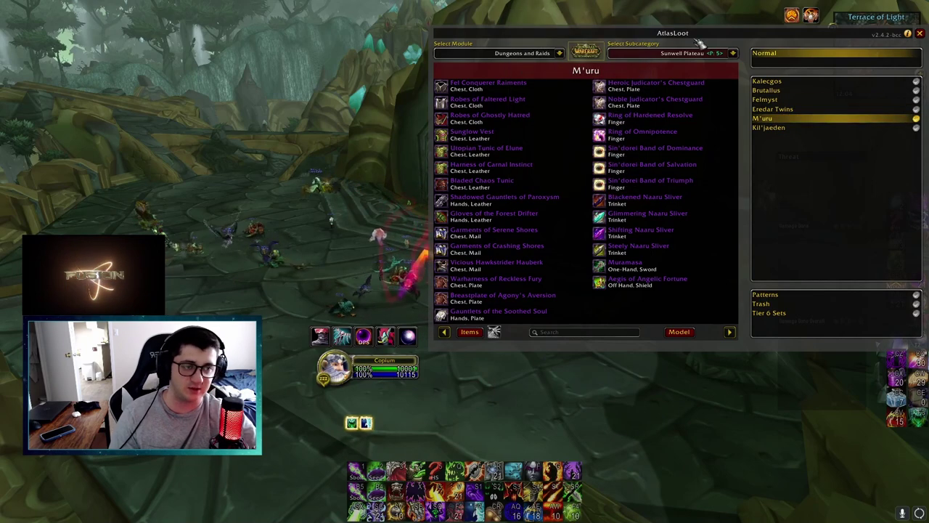
pyautogui.moveTo(699, 36); pyautogui.dragTo(624, 71)
pyautogui.click(845, 69)
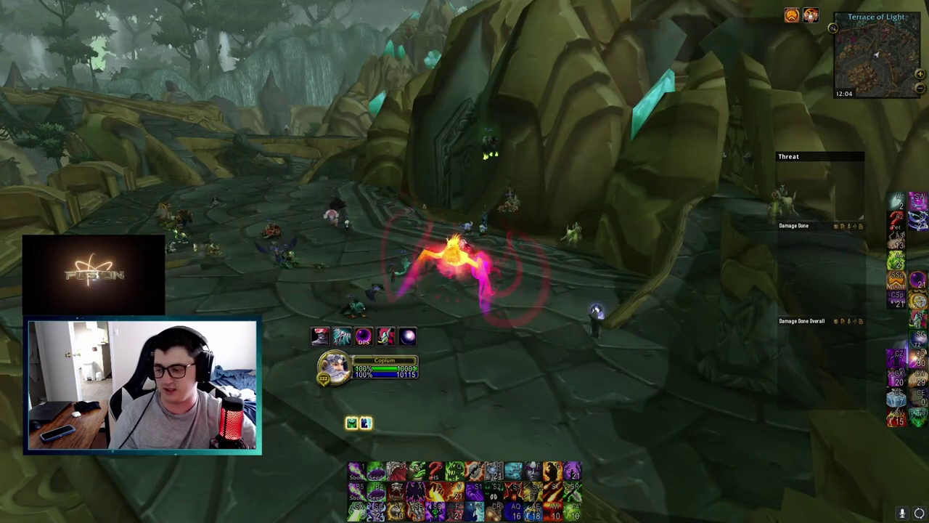
# Alt-tab from the game to the COPIUM SWP gear page in the browser.
pyautogui.hotkey('alt', 'Tab')
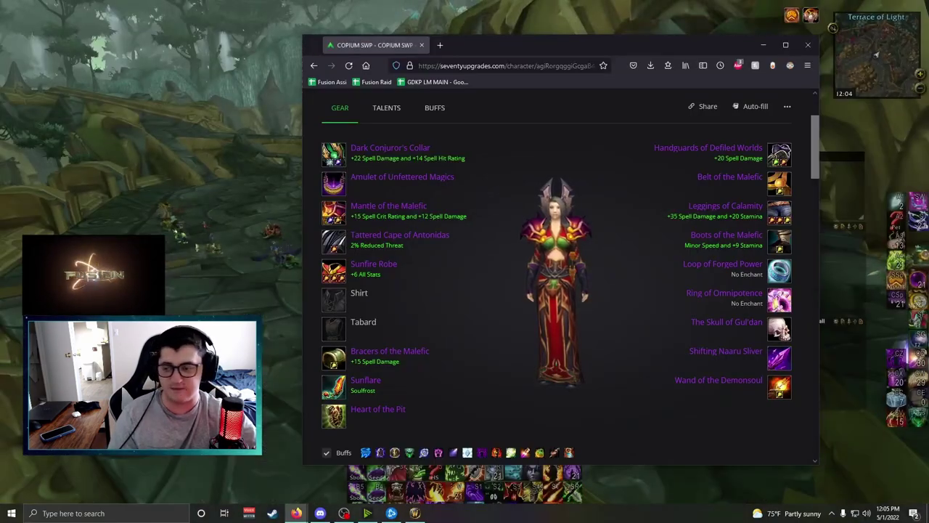
pyautogui.moveTo(513, 265)
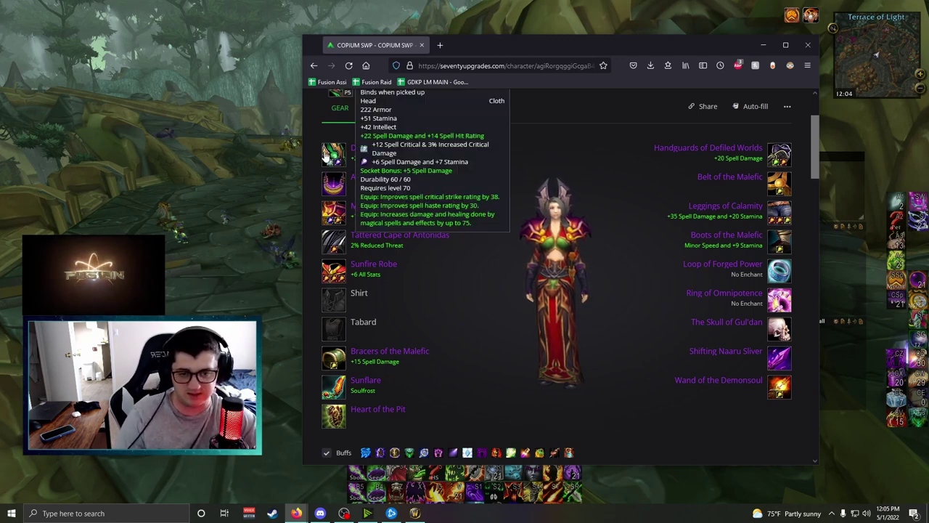
# Open the head-slot alternatives ranked by Destruction and look over Hood of the Malefic.
pyautogui.click(406, 148)
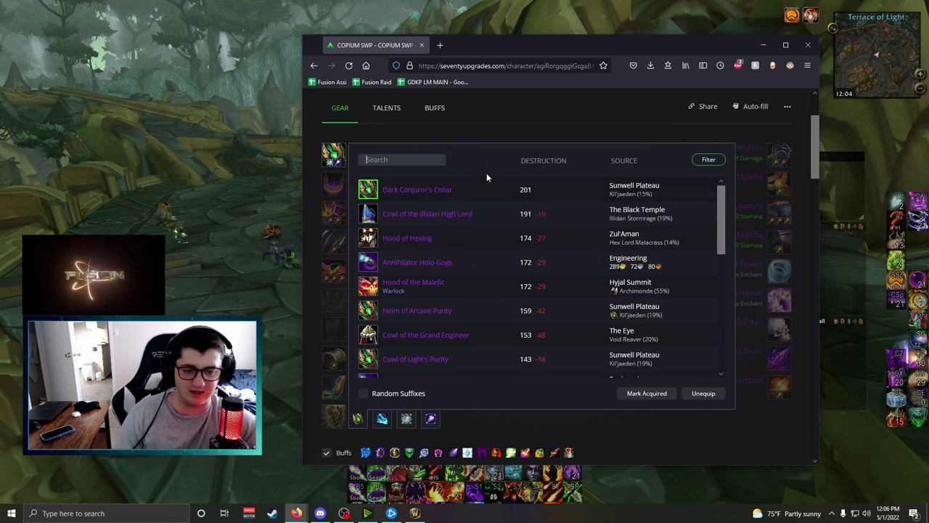
pyautogui.moveTo(438, 189)
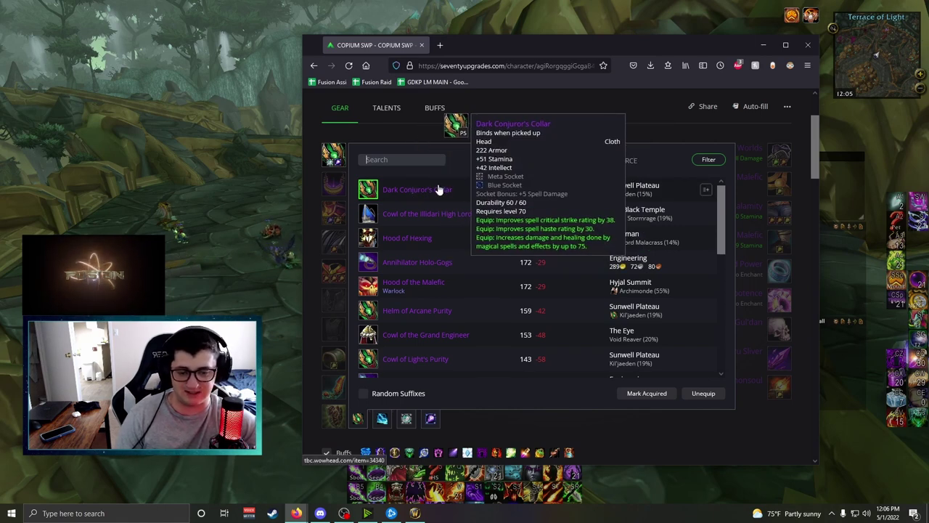
pyautogui.moveTo(424, 286)
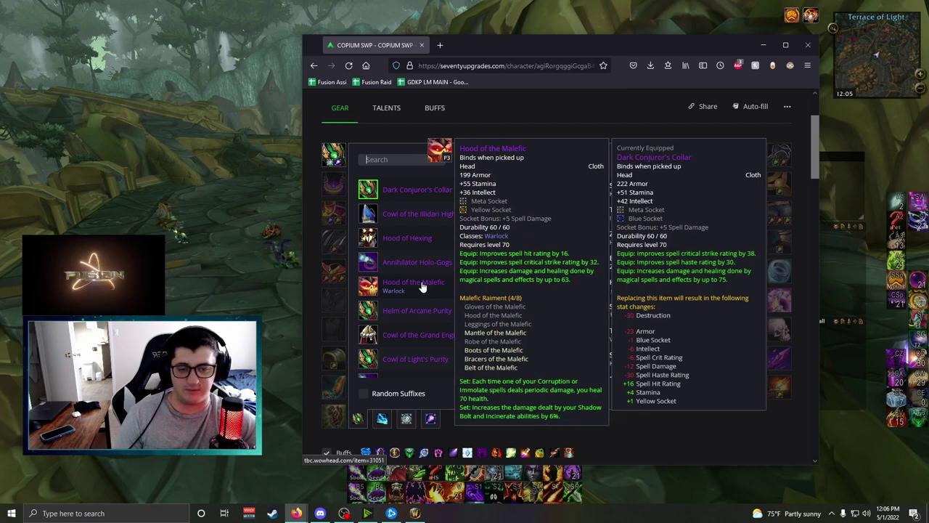
# Equip Hood of the Malefic with a Reckless Pyrestone and a Chaotic Skyfire Diamond meta gem.
pyautogui.click(422, 288)
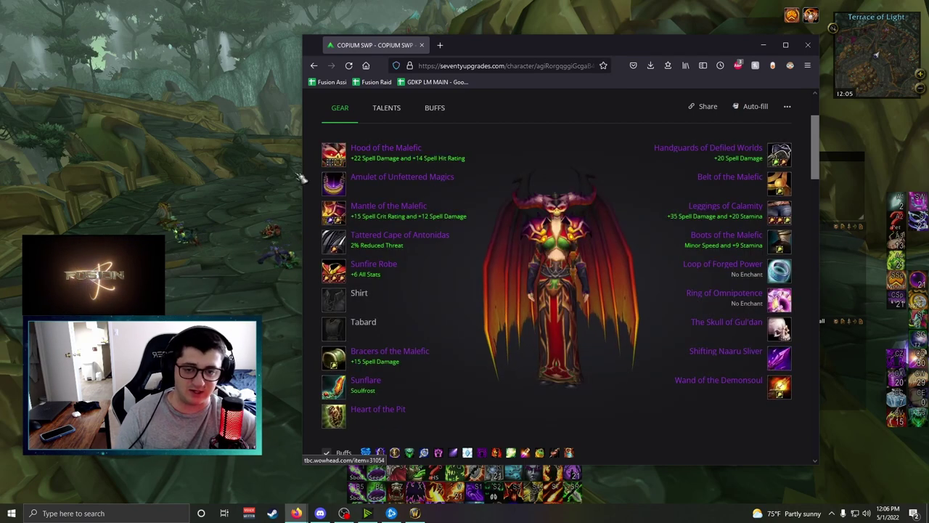
pyautogui.click(334, 154)
pyautogui.click(431, 418)
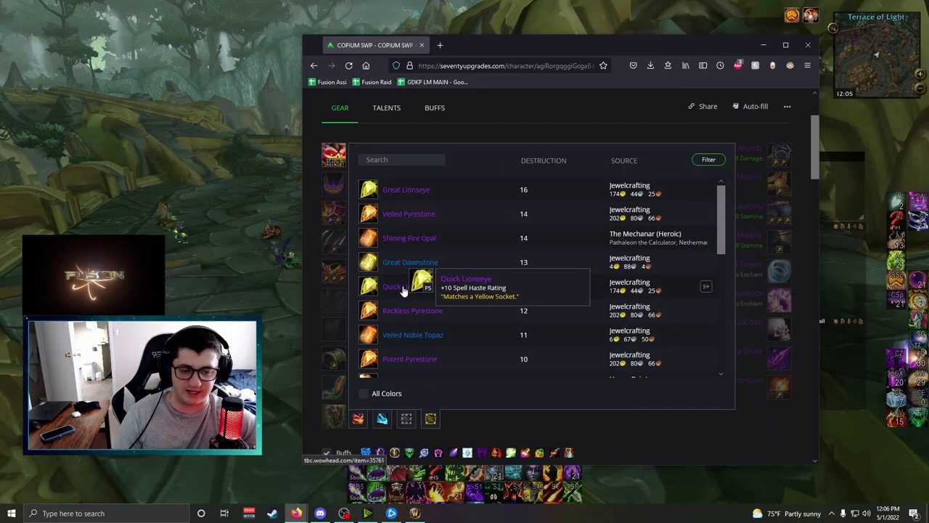
pyautogui.click(407, 316)
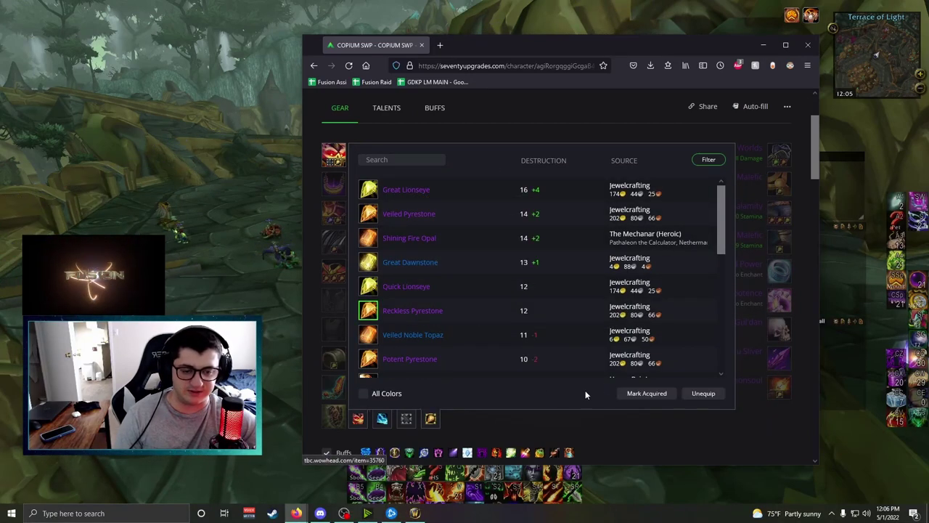
pyautogui.click(406, 418)
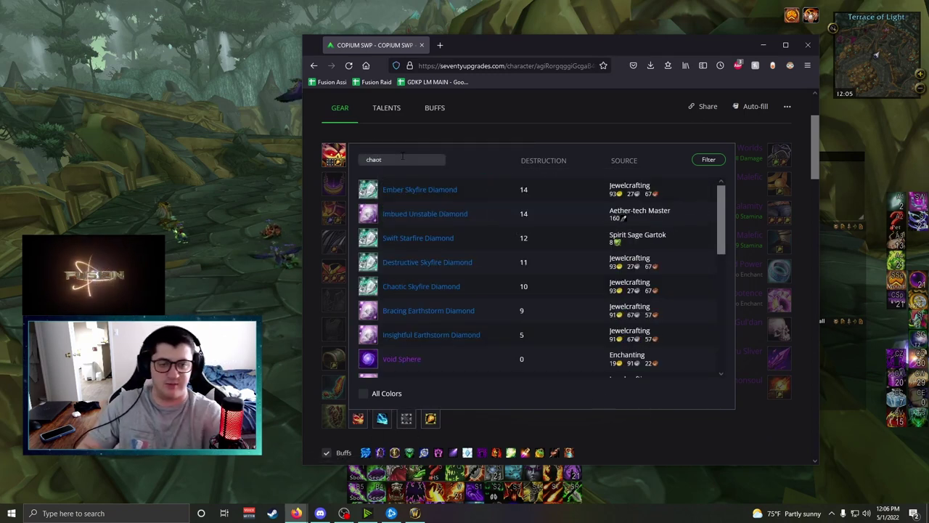
pyautogui.click(421, 189)
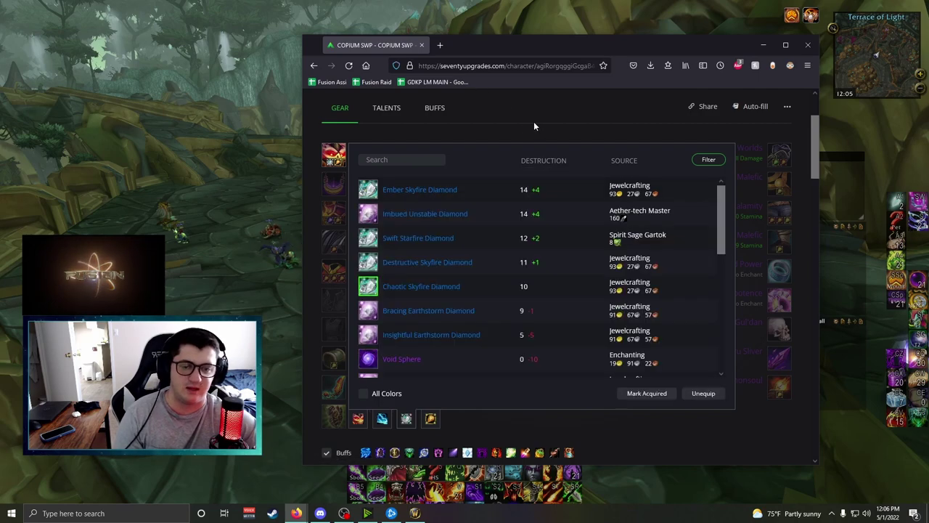
pyautogui.click(530, 122)
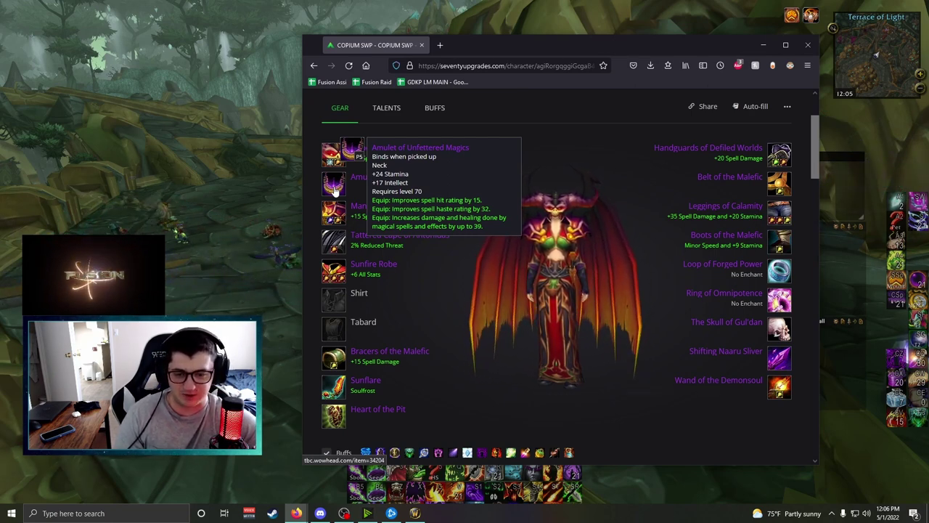
# Open the neck-slot list and compare Pendant of Sunfire with the equipped Amulet of Unfettered Magics.
pyautogui.click(334, 186)
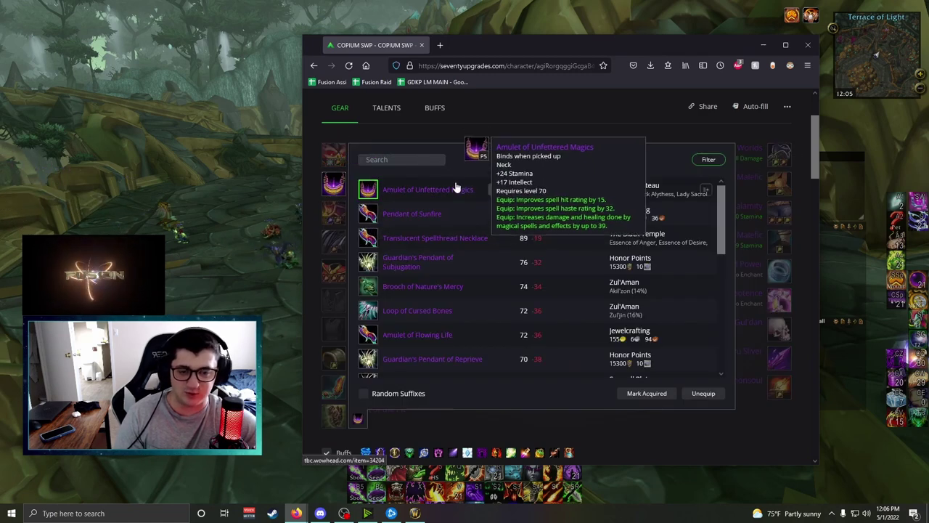
pyautogui.moveTo(415, 214)
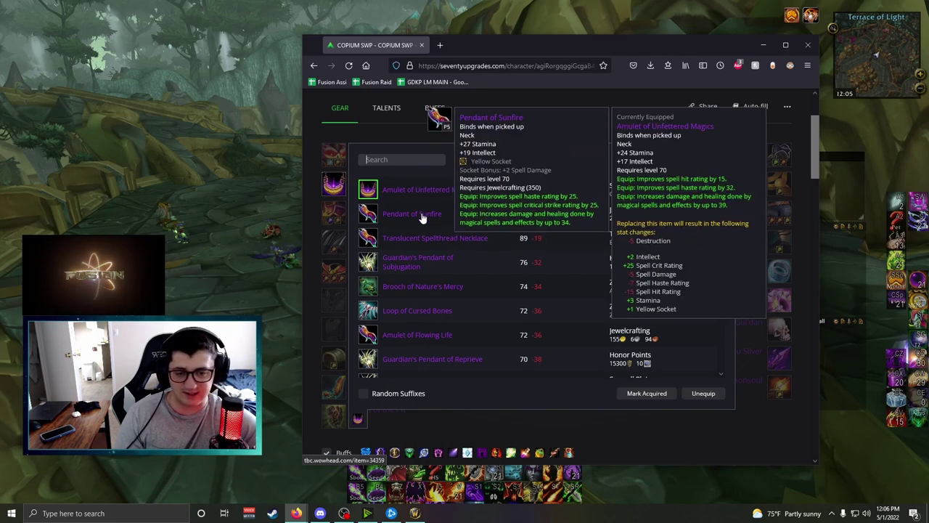
pyautogui.moveTo(432, 190)
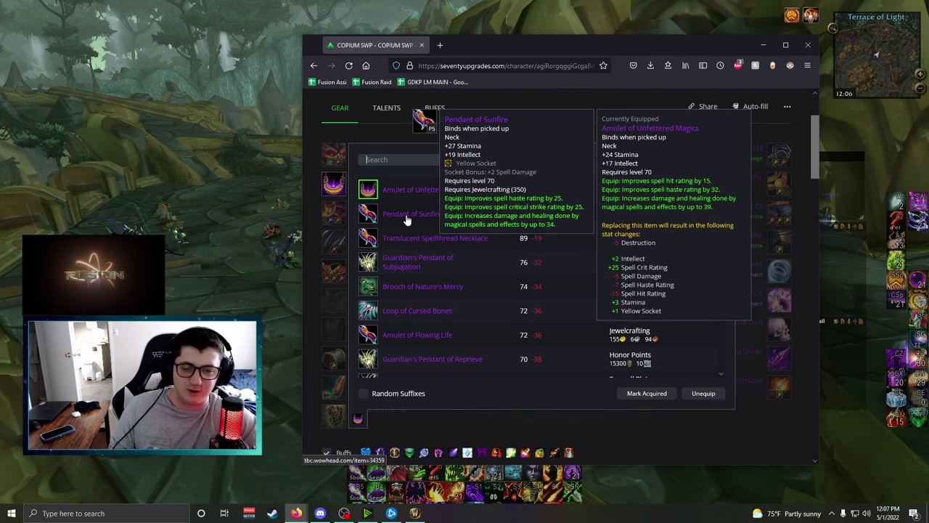
# Close the neck list and switch between the shoulder and head item lists to compare options.
pyautogui.click(387, 126)
pyautogui.click(336, 209)
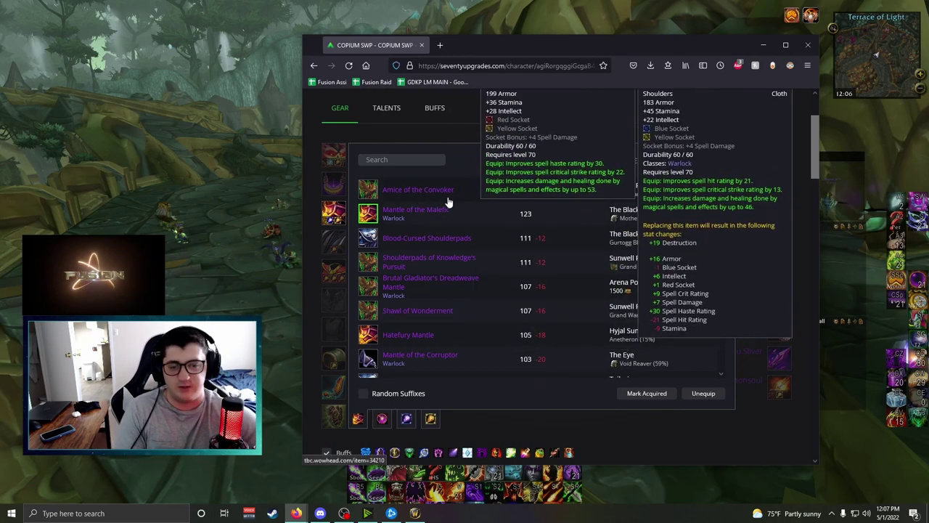
pyautogui.click(393, 140)
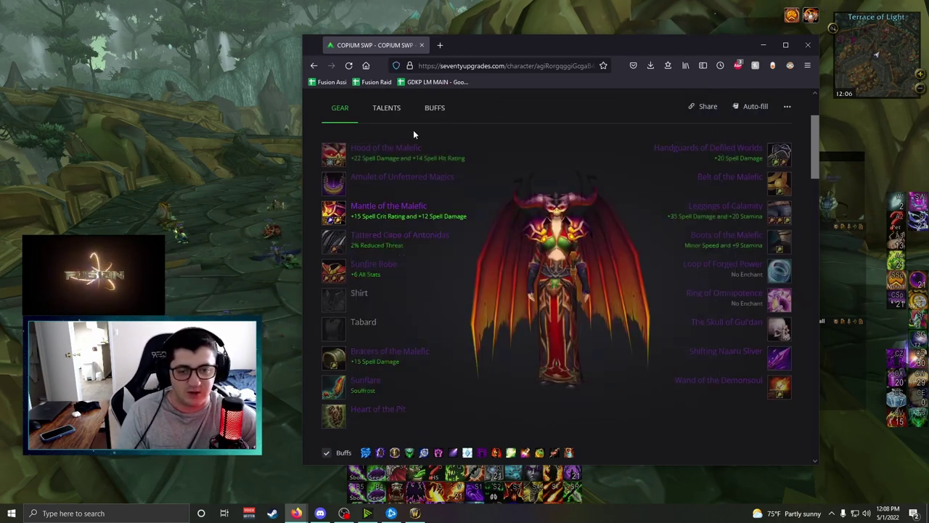
pyautogui.click(392, 148)
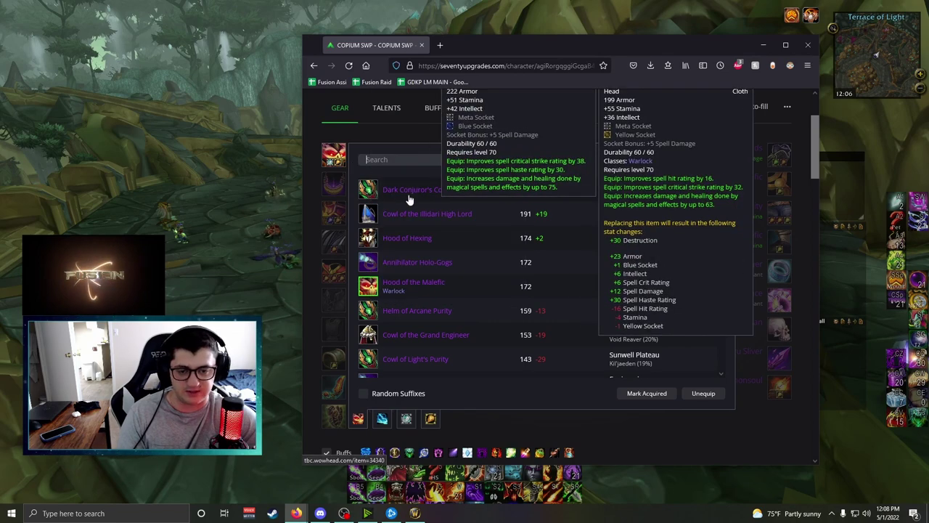
pyautogui.click(320, 212)
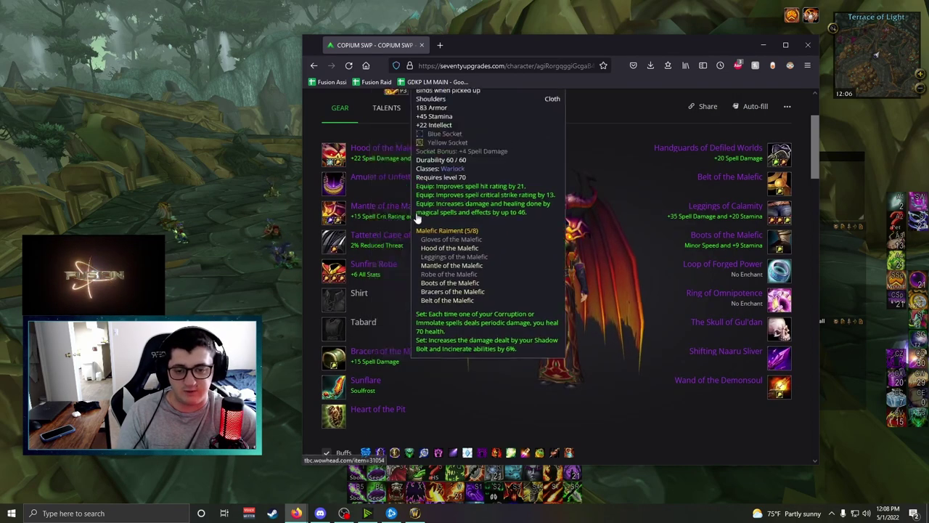
pyautogui.click(333, 211)
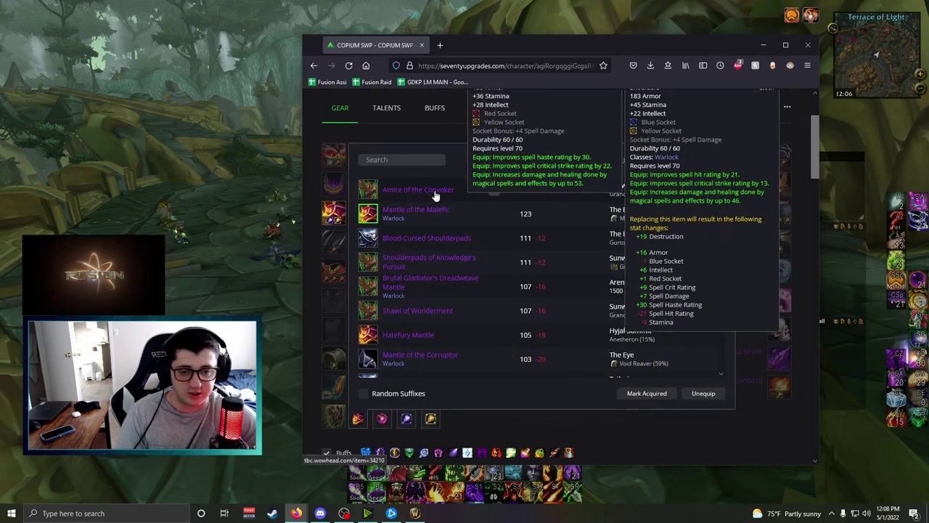
pyautogui.click(333, 155)
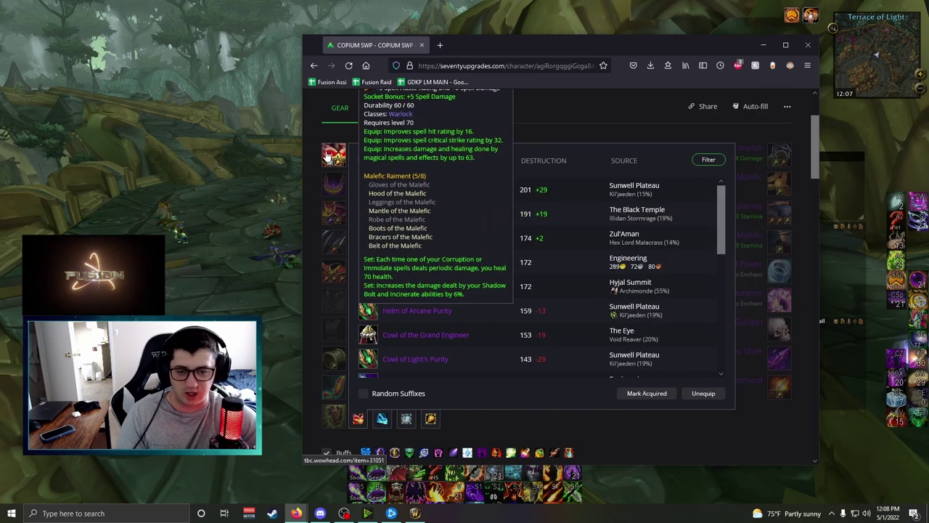
pyautogui.click(333, 211)
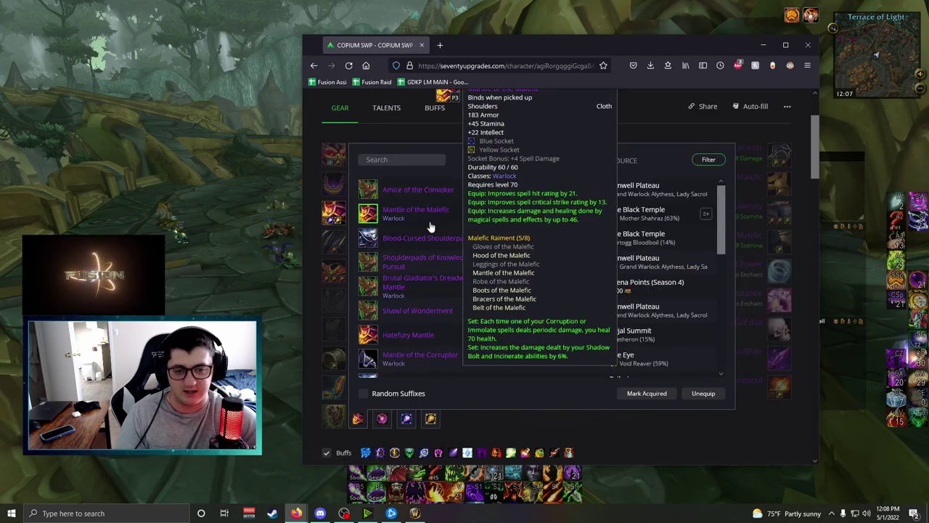
pyautogui.click(334, 154)
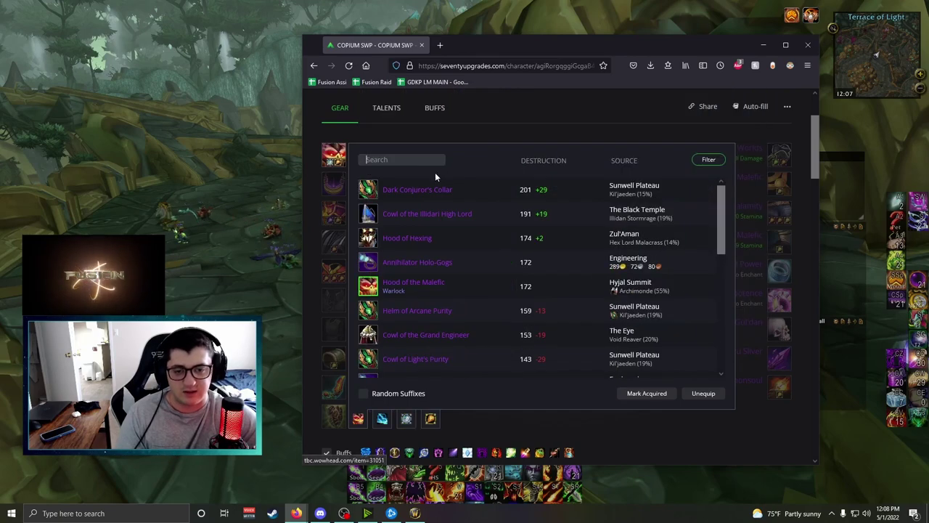
pyautogui.click(336, 215)
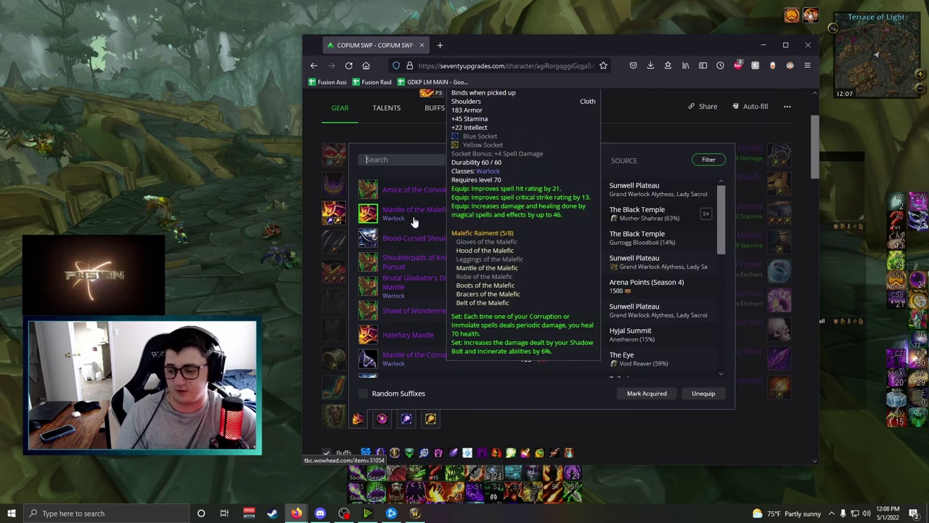
# Equip Mantle of the Malefic and Dark Conjuror's Collar with a Chaotic Skyfire Diamond.
pyautogui.click(414, 218)
pyautogui.click(336, 154)
pyautogui.click(407, 189)
pyautogui.click(394, 170)
pyautogui.click(395, 160)
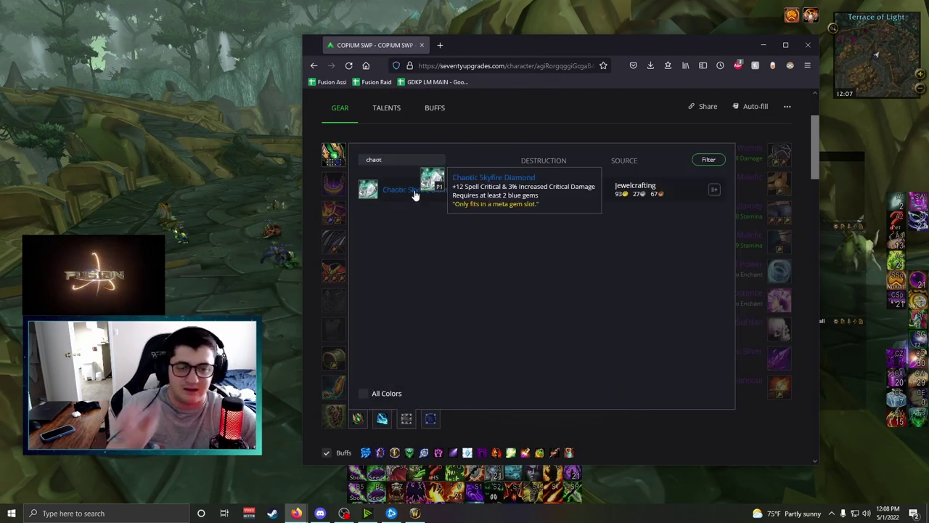
pyautogui.click(411, 190)
pyautogui.click(438, 124)
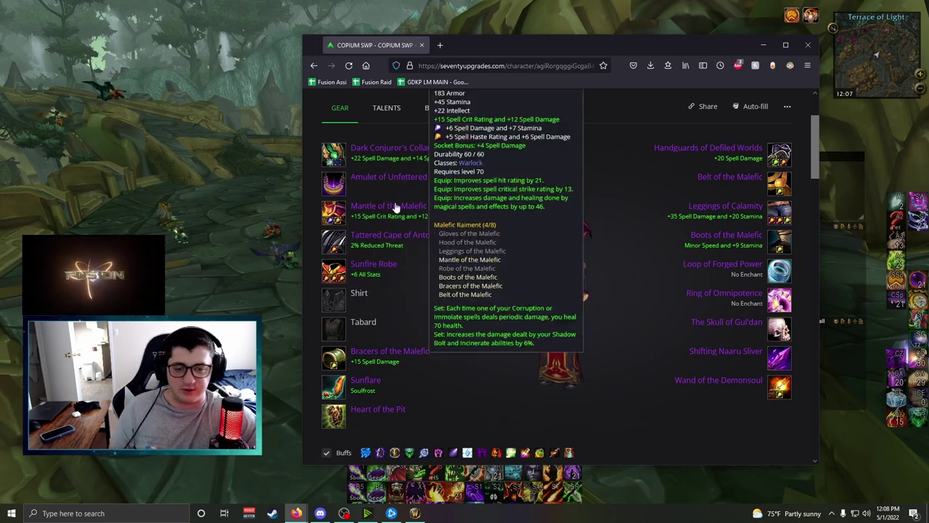
# Recheck the shoulder and head lists, then open the back-slot cloak alternatives.
pyautogui.click(390, 207)
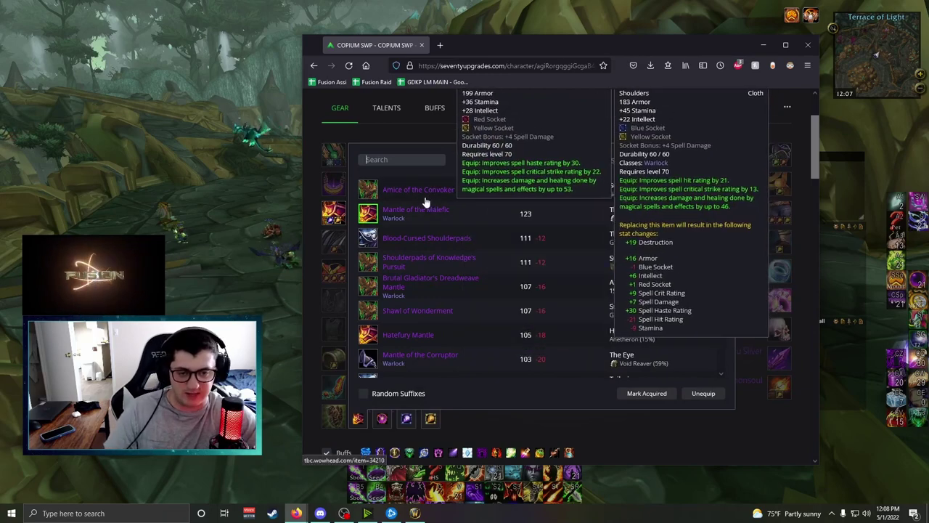
pyautogui.click(333, 152)
pyautogui.click(333, 152)
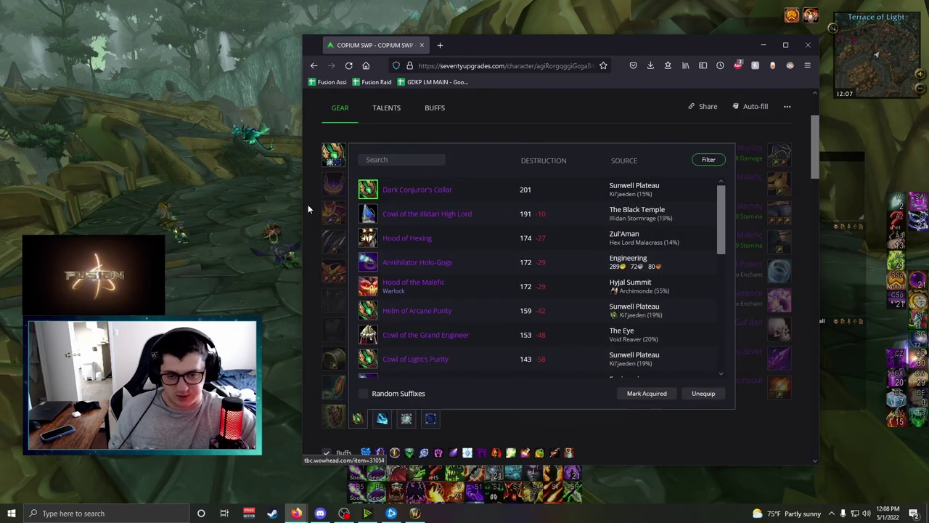
pyautogui.click(334, 152)
pyautogui.click(333, 152)
pyautogui.click(333, 152)
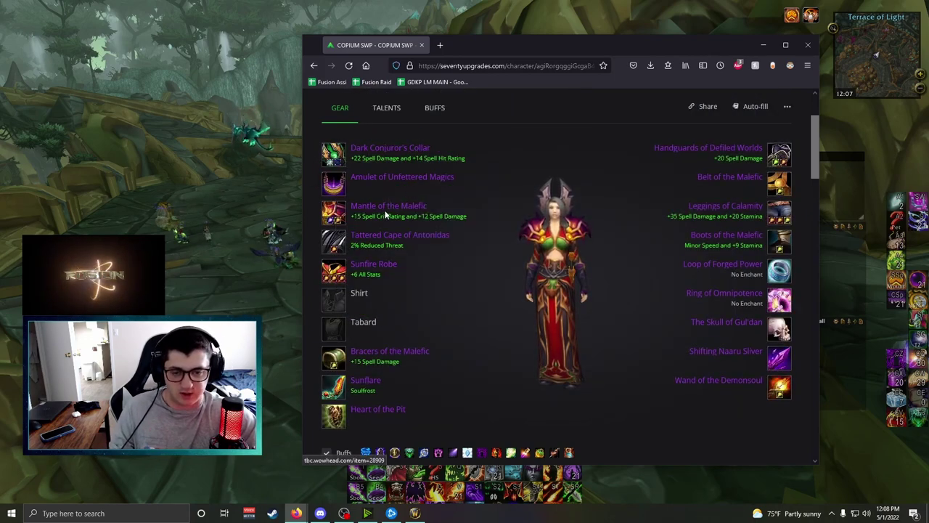
pyautogui.click(334, 211)
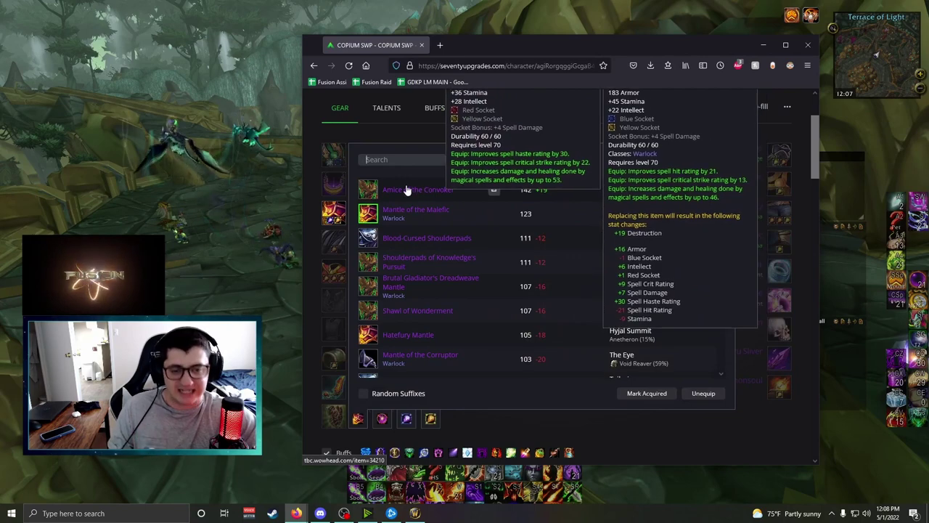
pyautogui.click(401, 128)
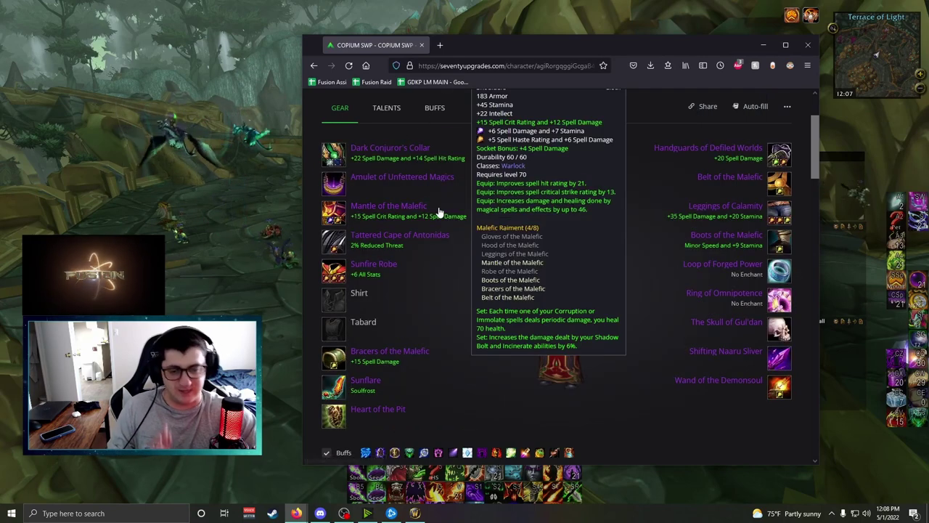
pyautogui.click(381, 236)
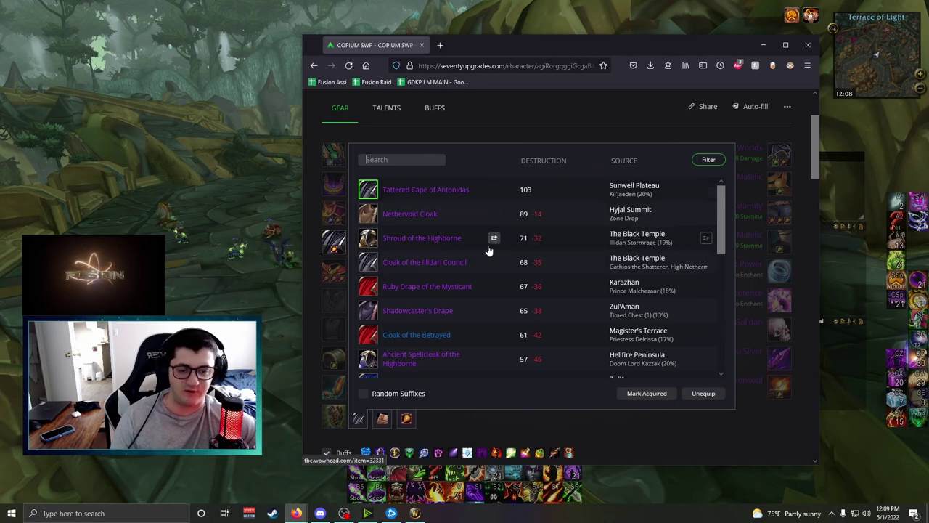
pyautogui.moveTo(471, 261)
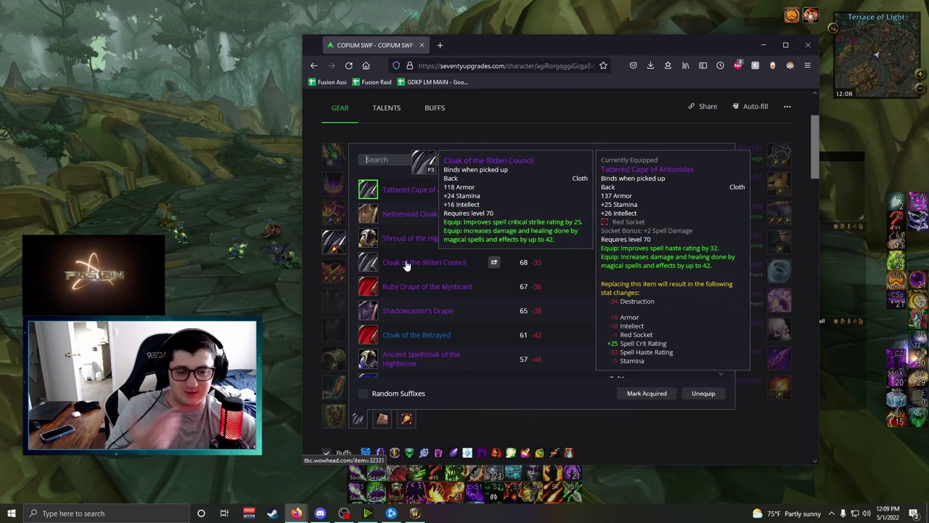
pyautogui.moveTo(414, 241)
pyautogui.moveTo(411, 222)
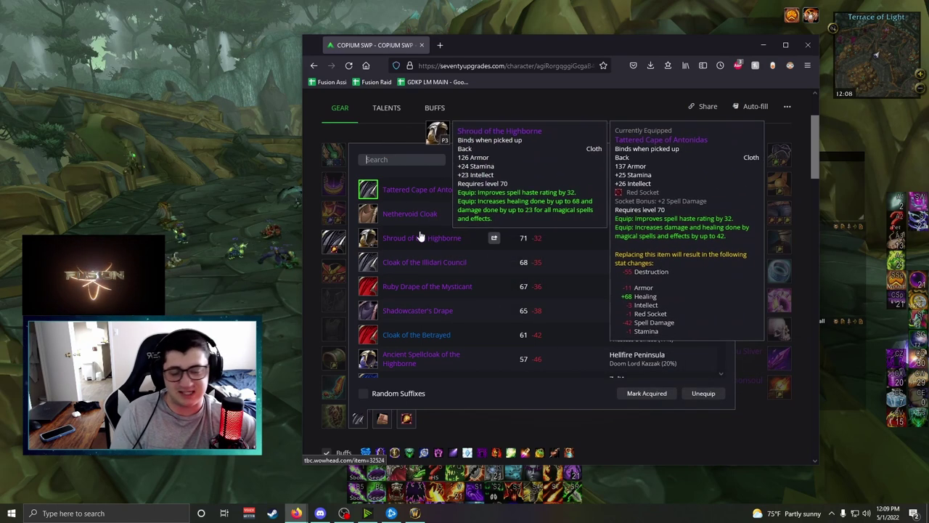
pyautogui.moveTo(416, 264)
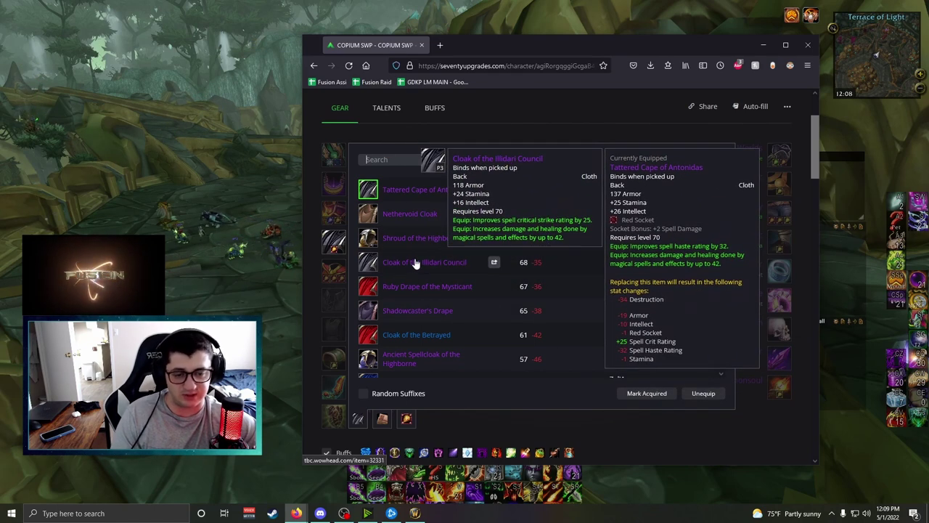
pyautogui.moveTo(407, 316)
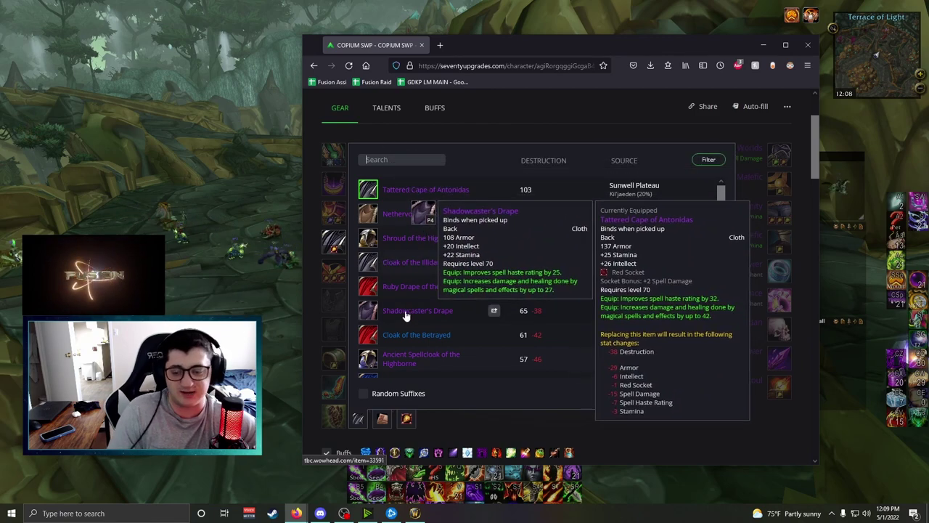
pyautogui.moveTo(390, 287)
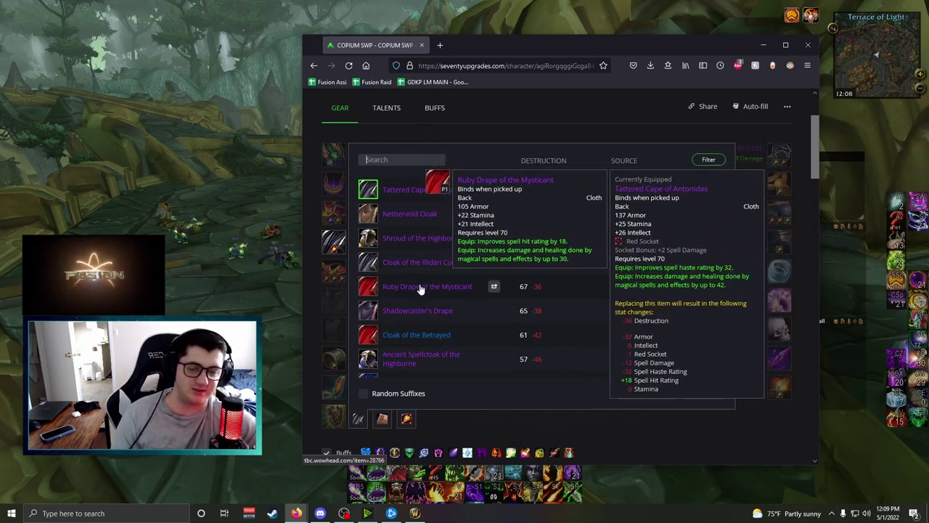
pyautogui.moveTo(410, 193)
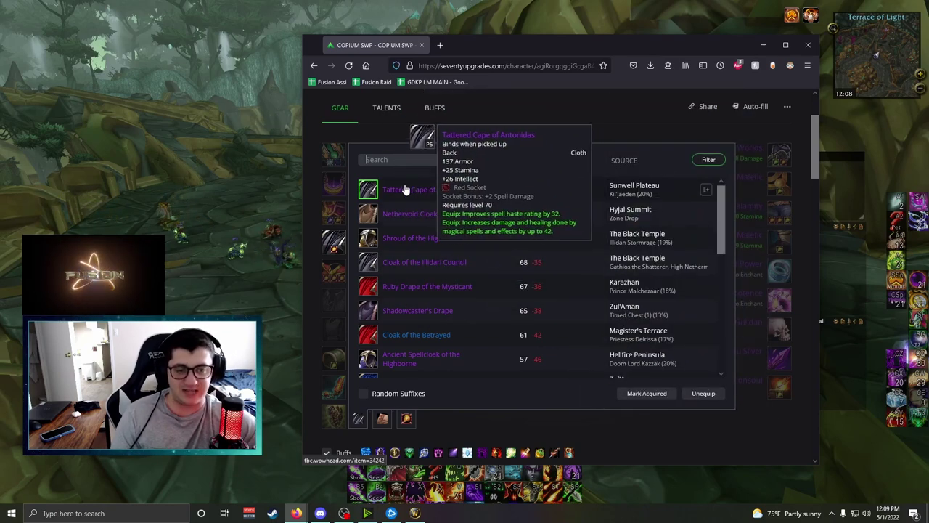
pyautogui.click(407, 419)
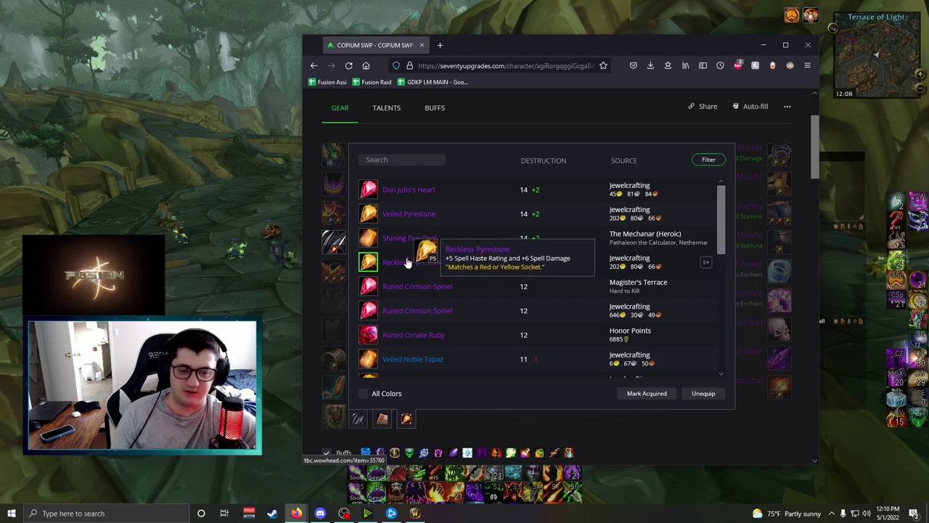
pyautogui.click(333, 240)
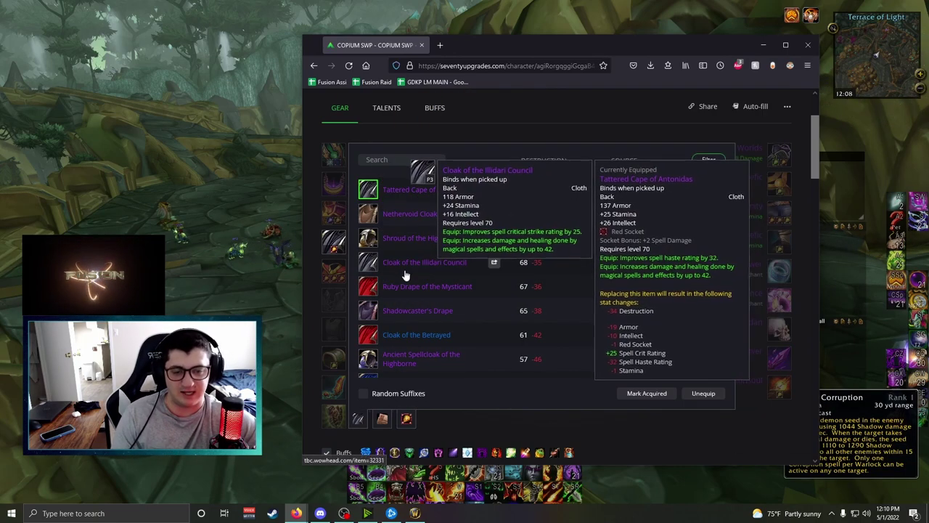
# Return to the gear page and compare chest alternatives, Sunfire Robe against Fel Conqueror Raiments.
pyautogui.hotkey('alt', 'Tab')
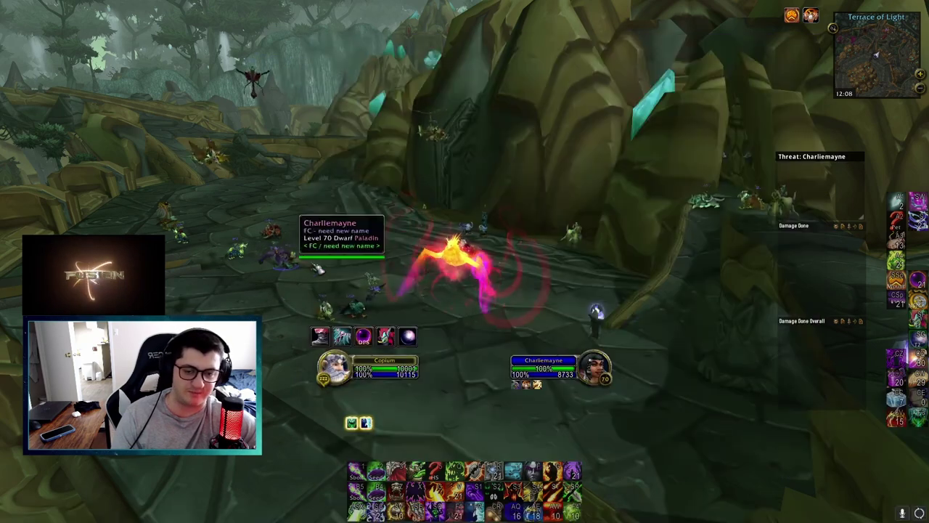
pyautogui.hotkey('alt', 'Tab')
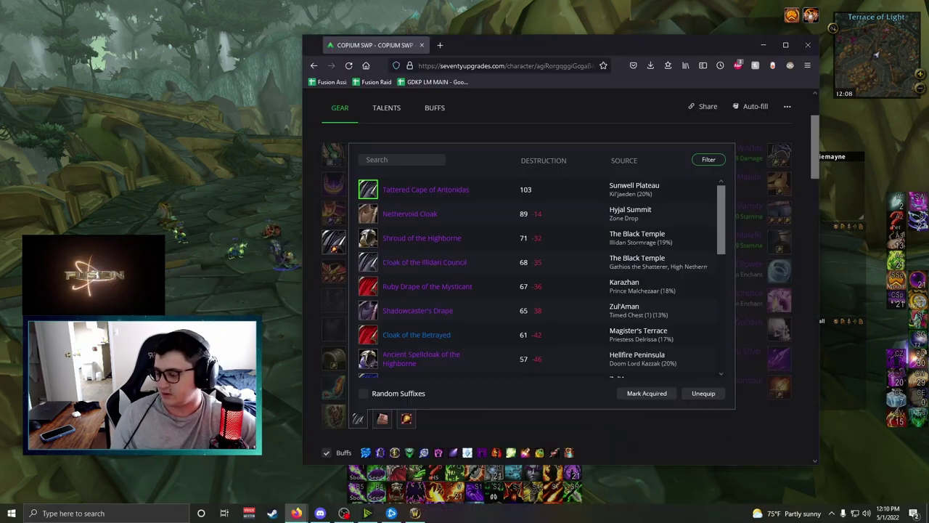
pyautogui.click(333, 270)
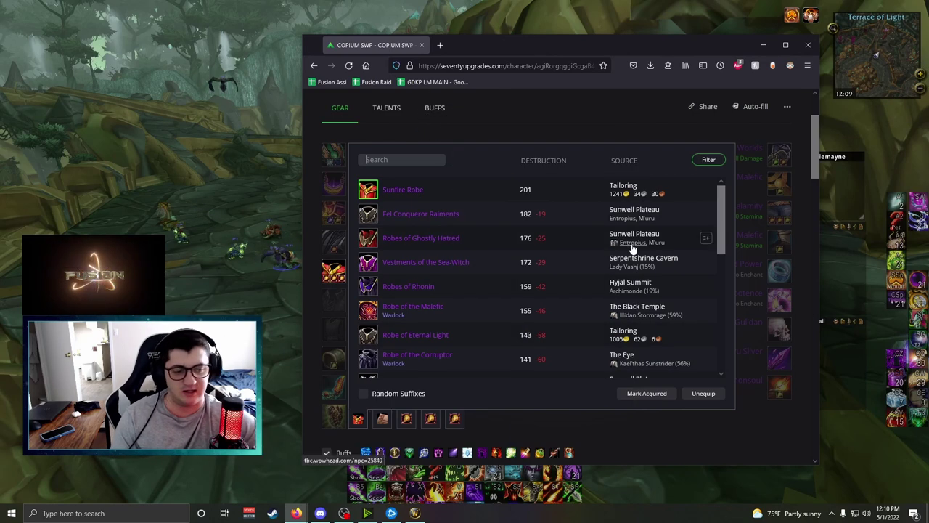
pyautogui.moveTo(442, 271)
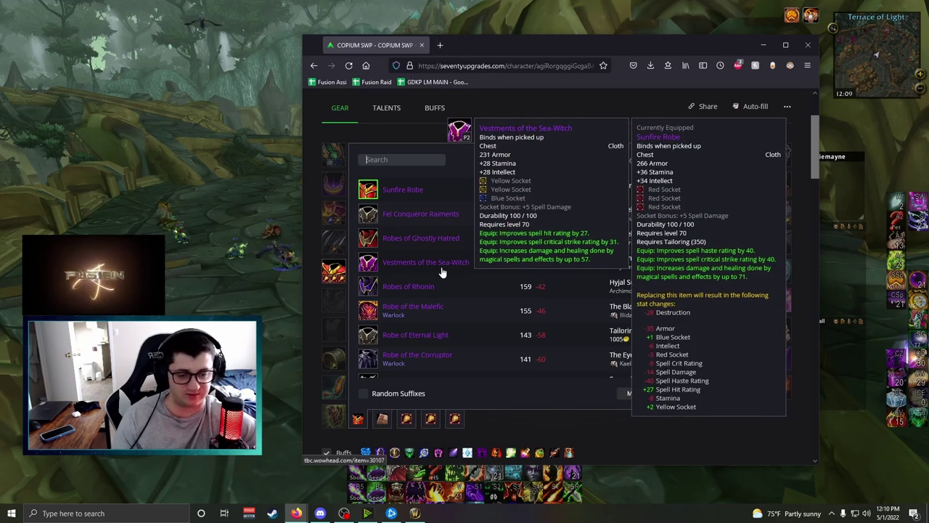
pyautogui.moveTo(436, 305)
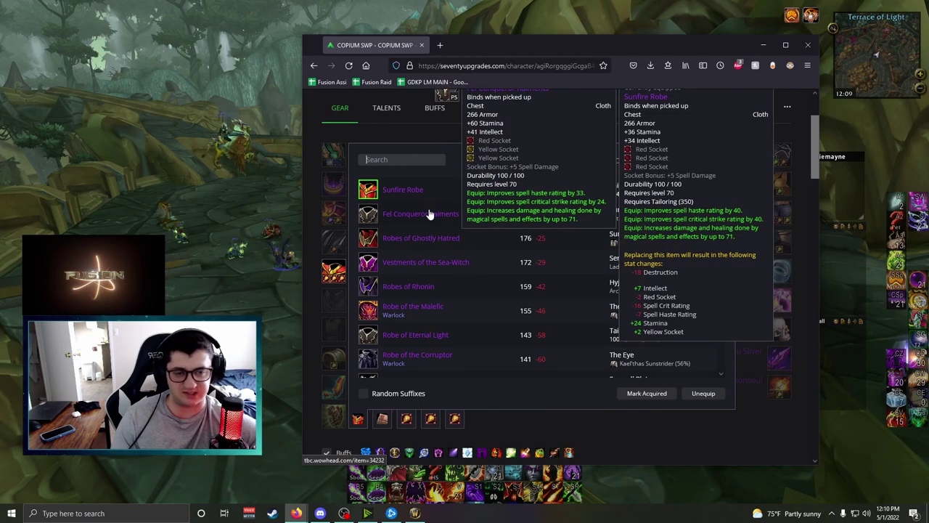
pyautogui.moveTo(411, 197)
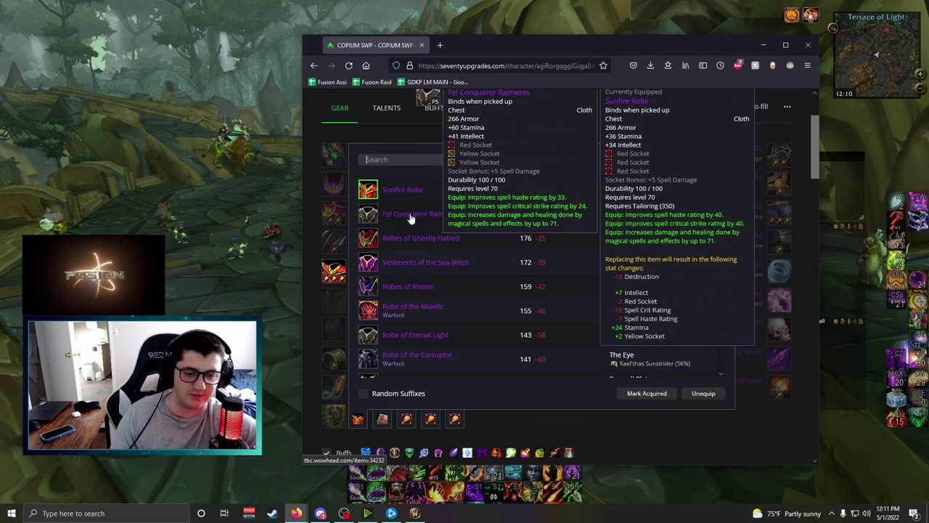
# Open the wrist-slot list and compare Bracers of the Malefic (99) with Focused Mana Bindings (80).
pyautogui.click(337, 356)
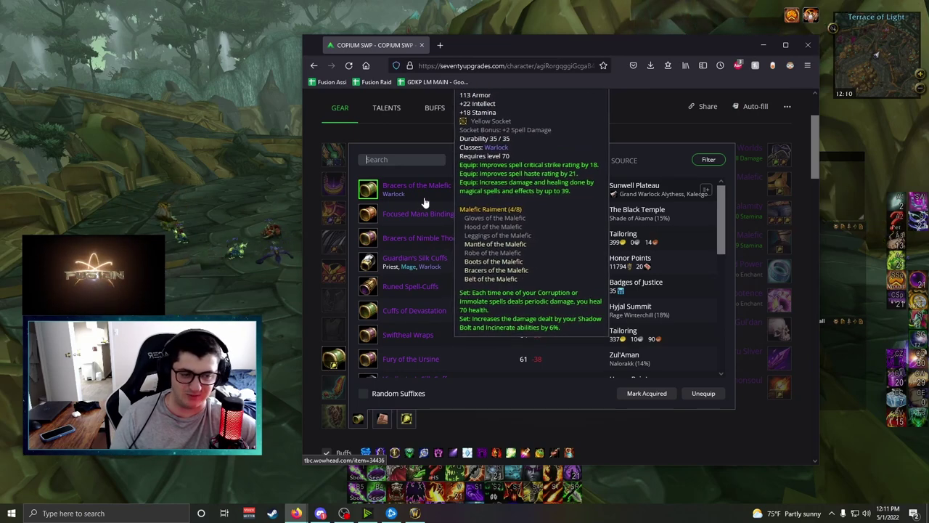
pyautogui.moveTo(410, 203)
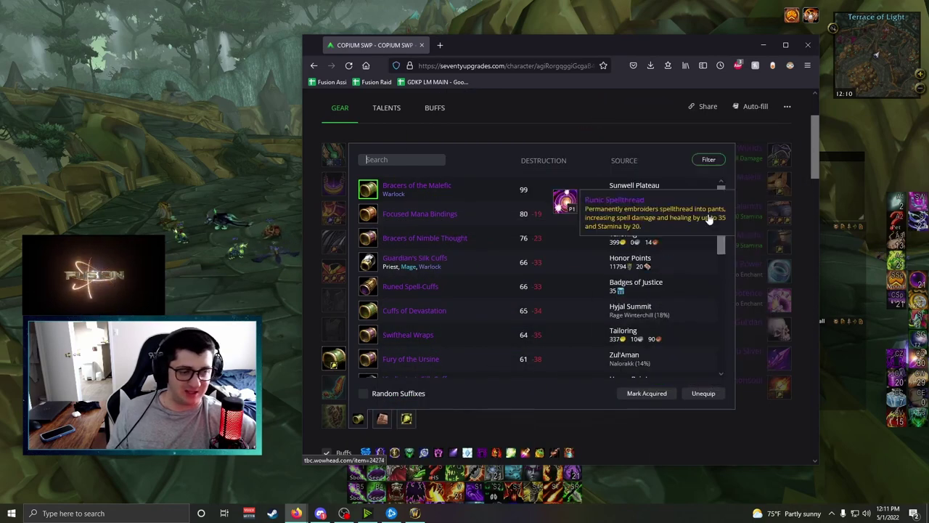
pyautogui.moveTo(429, 260)
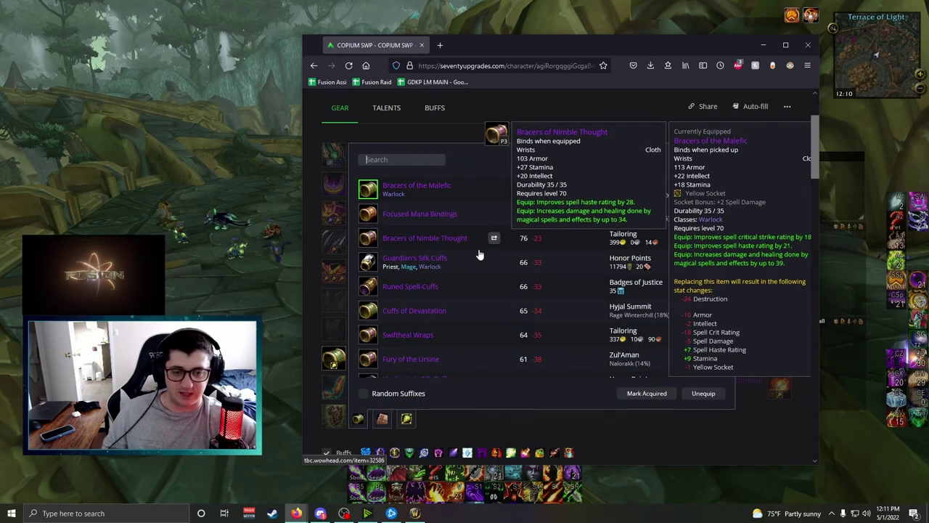
# Read the equipped items' tooltips, then reopen the wrist list to check Bracers of Nimble Thought.
pyautogui.click(443, 138)
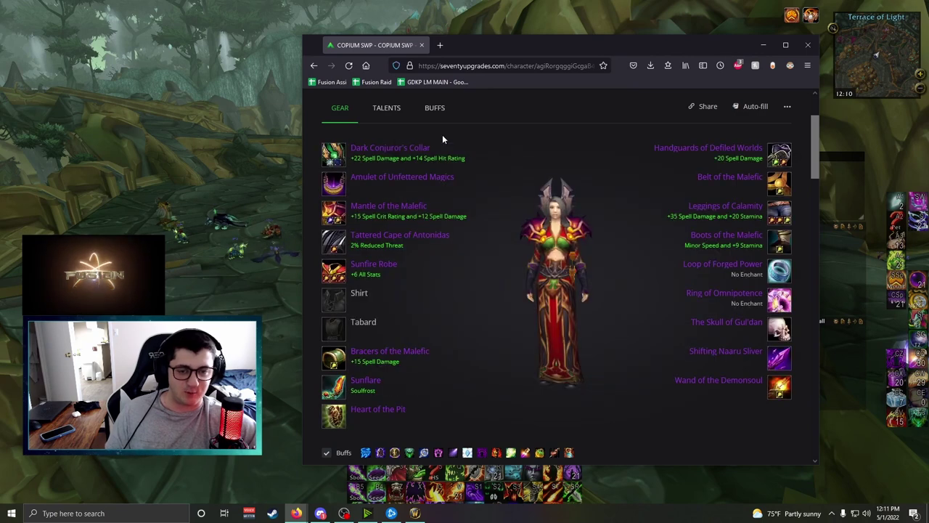
pyautogui.moveTo(420, 161)
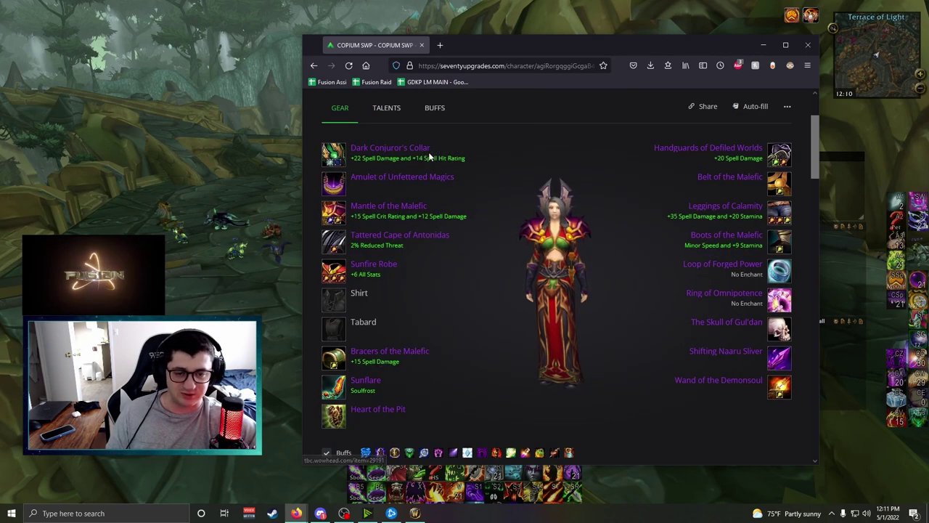
pyautogui.moveTo(337, 211)
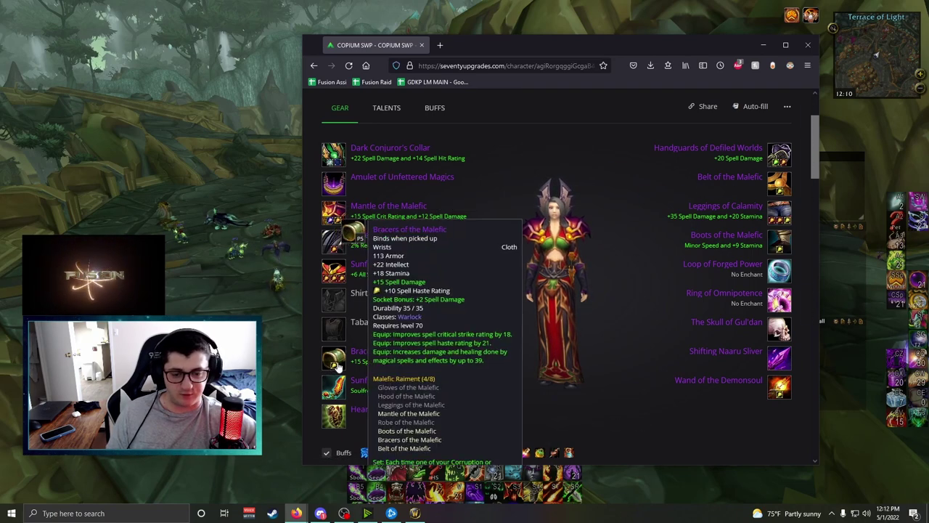
pyautogui.moveTo(337, 275)
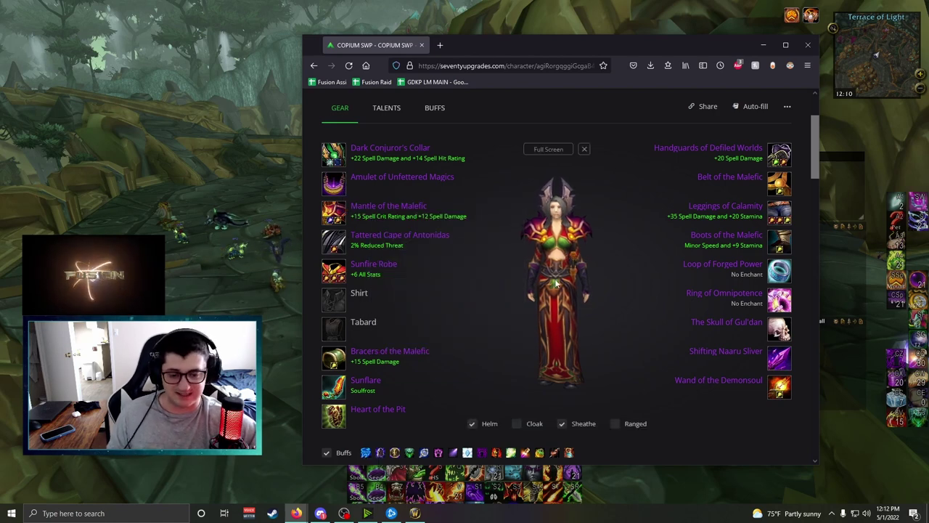
pyautogui.moveTo(324, 166)
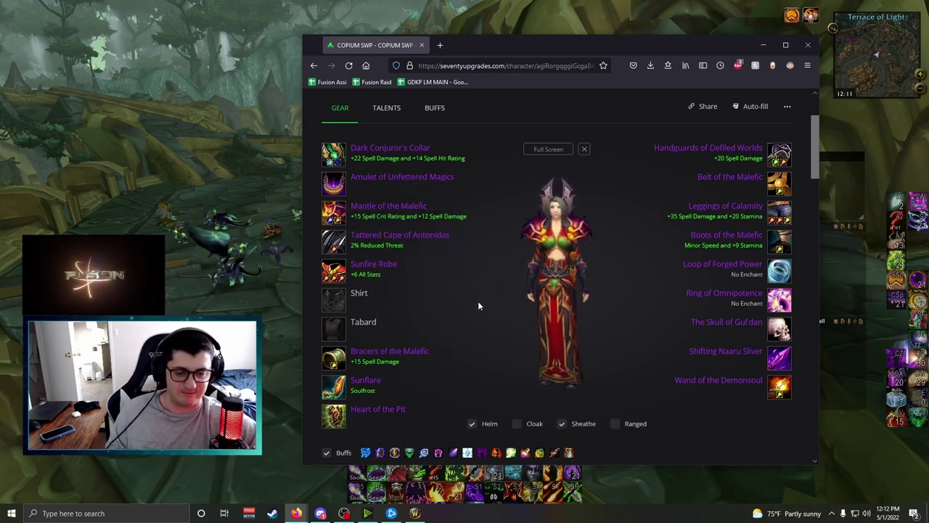
pyautogui.click(331, 359)
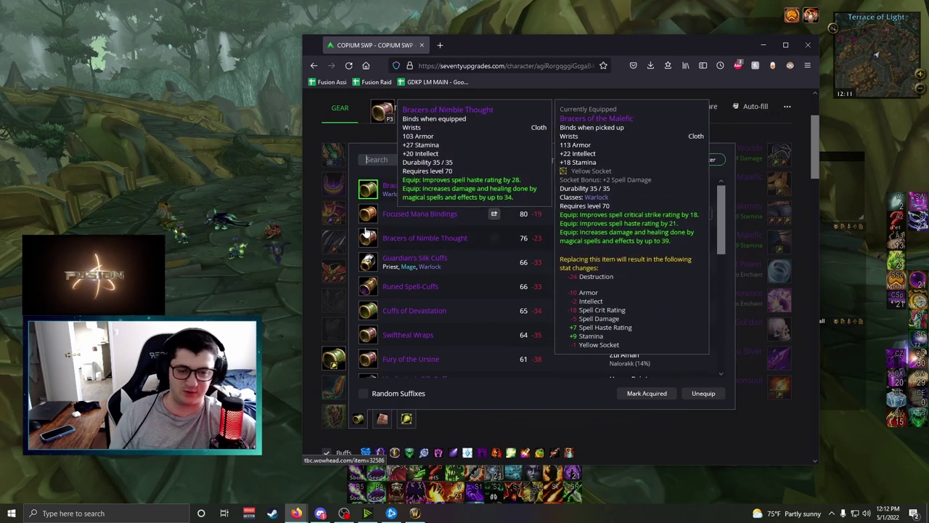
# Open the main-hand list to compare staves against Sunflare, and drag the browser window taller.
pyautogui.click(311, 298)
pyautogui.click(346, 392)
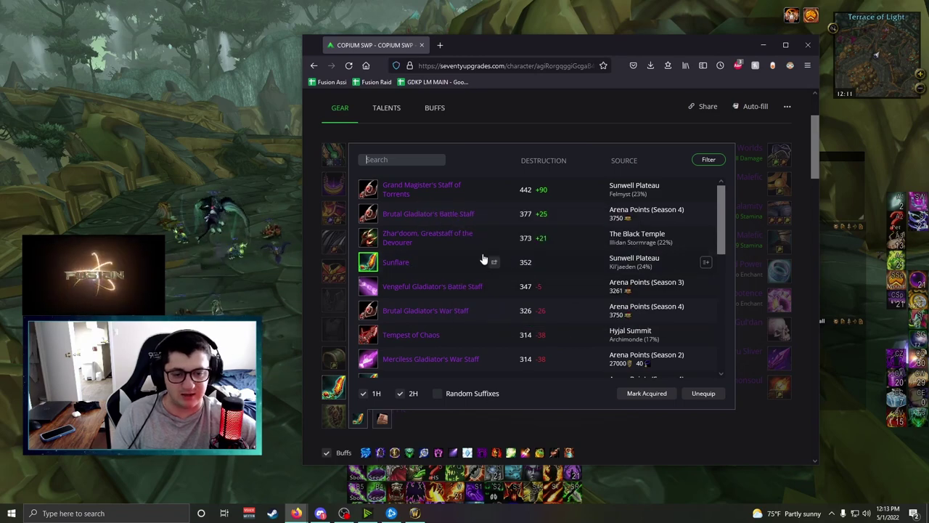
pyautogui.scroll(-3, 472, 290)
pyautogui.scroll(3, 484, 309)
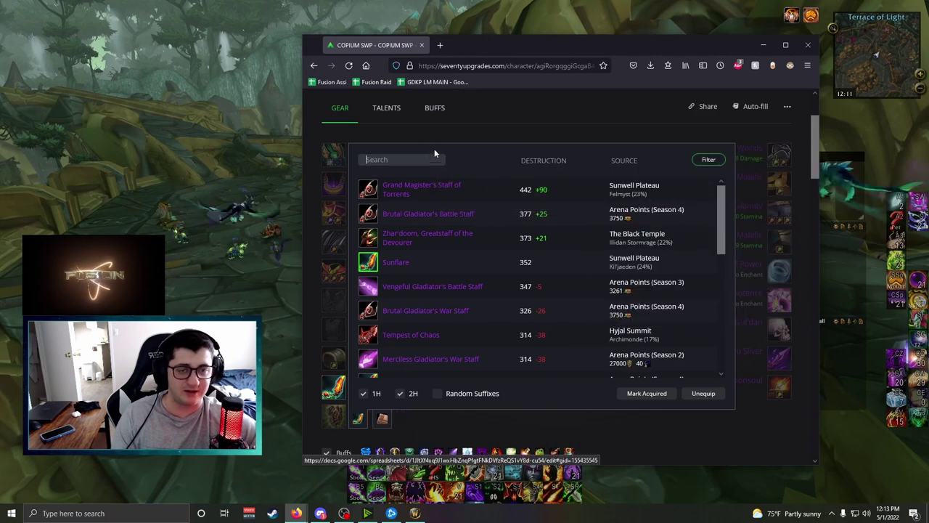
pyautogui.moveTo(495, 36); pyautogui.dragTo(494, 7)
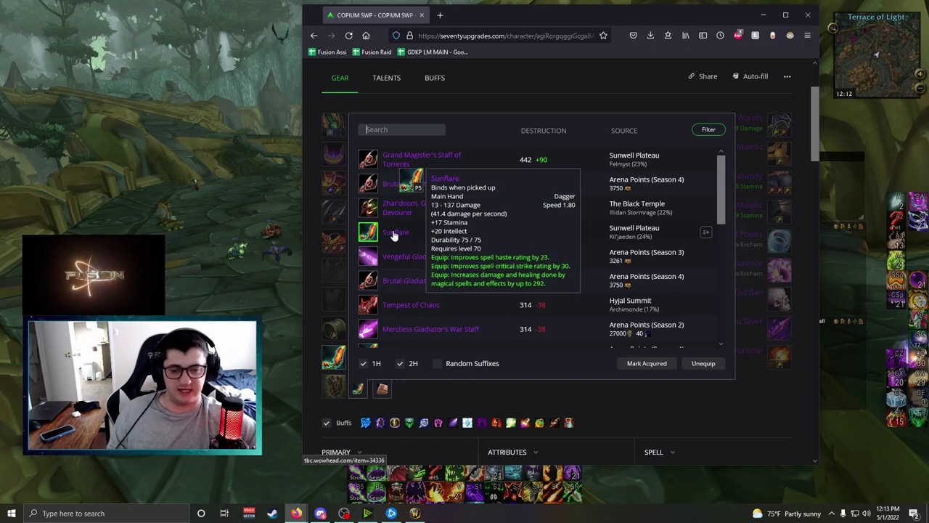
# Browse the Destruction-ranked off-hand list, led by Chronicle of Dark Secrets at 92 over Heart of the Pit's 86.
pyautogui.click(334, 386)
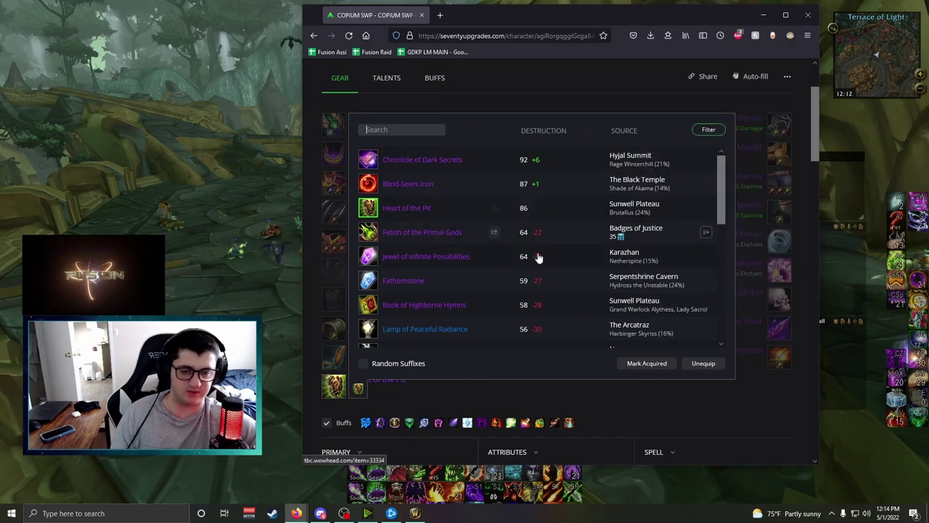
pyautogui.scroll(-1, 409, 303)
pyautogui.scroll(1, 422, 256)
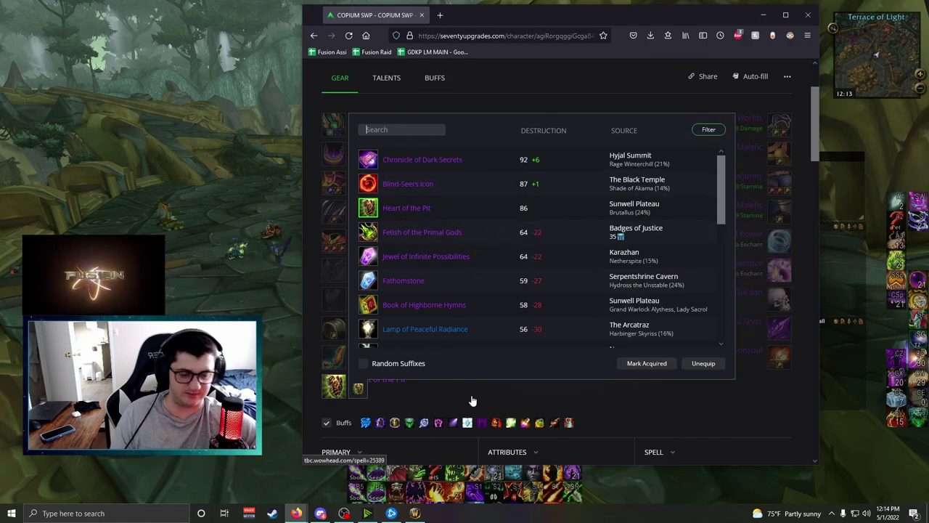
# Compare gloves such as Gloves of Tyrri's Power (127) against equipped Handguards of Defiled Worlds (170).
pyautogui.click(778, 124)
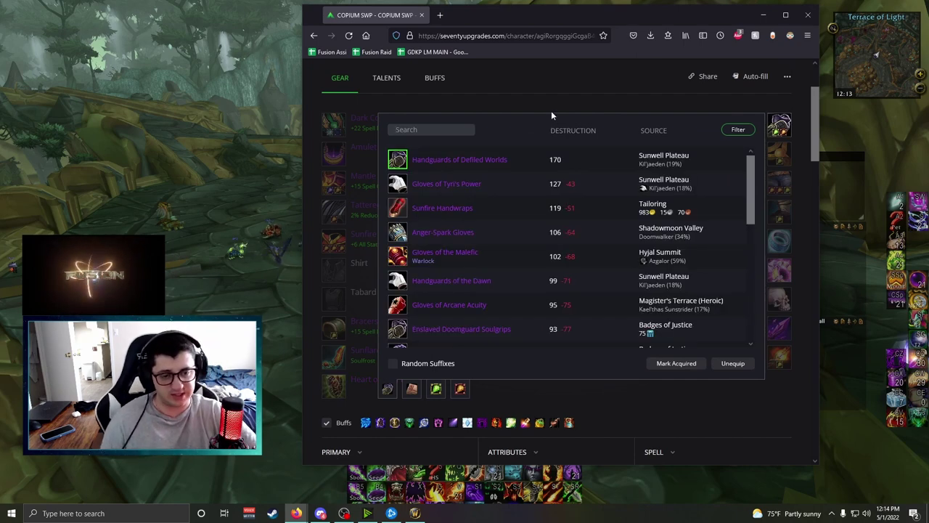
pyautogui.moveTo(470, 186)
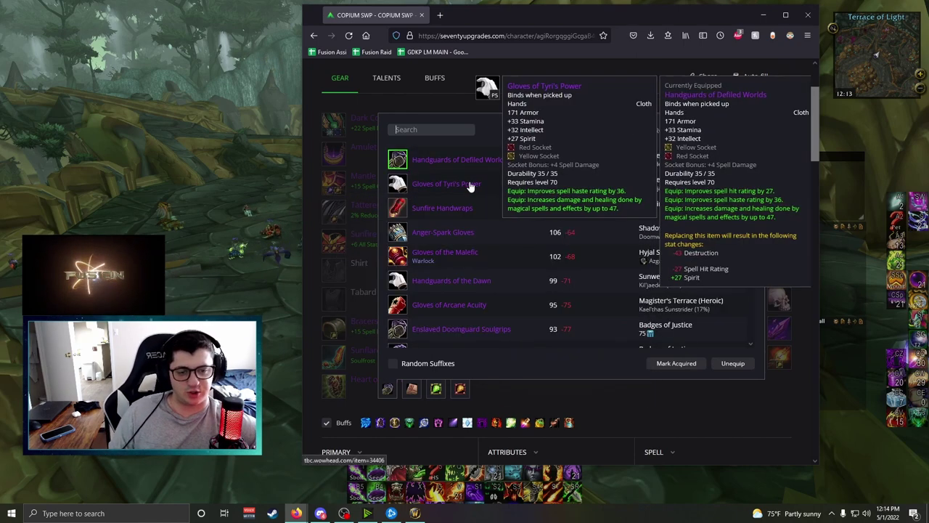
pyautogui.moveTo(456, 159)
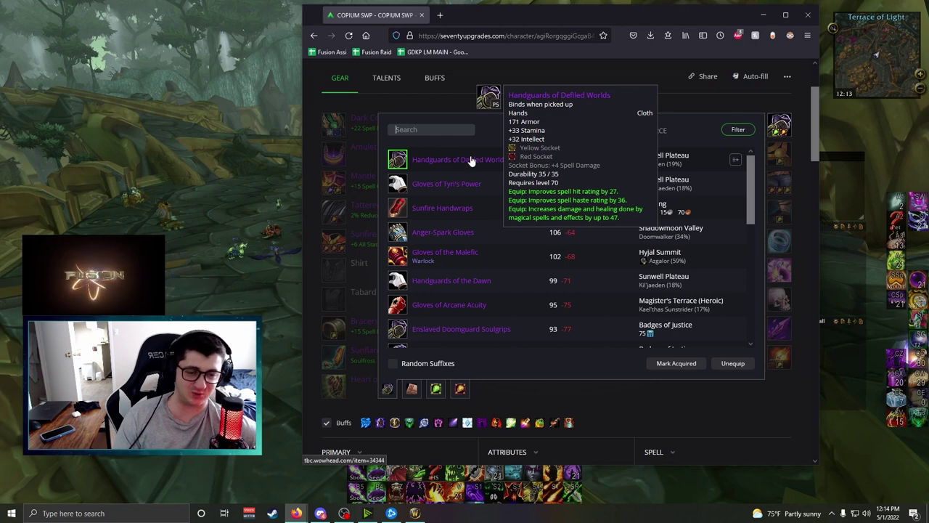
pyautogui.moveTo(463, 262)
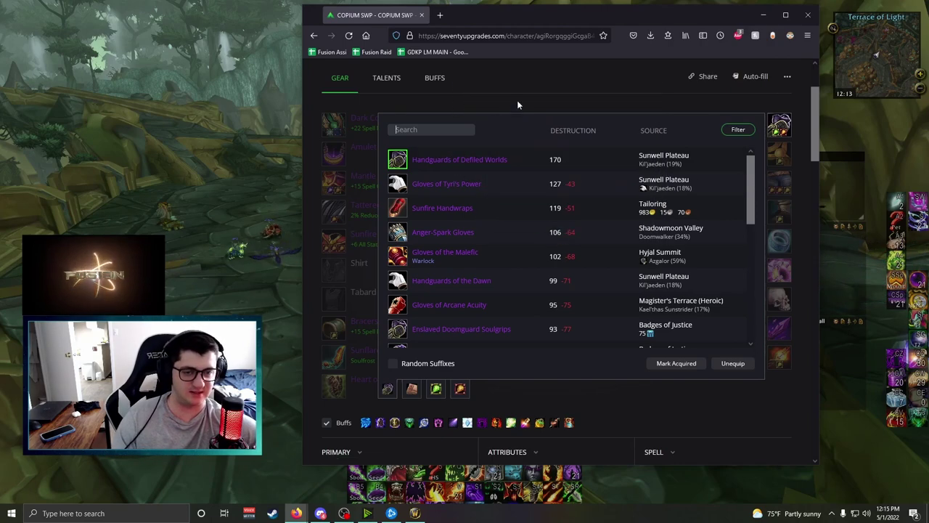
# Close the glove choices and compare several belts in the waist-slot list.
pyautogui.click(517, 104)
pyautogui.click(781, 152)
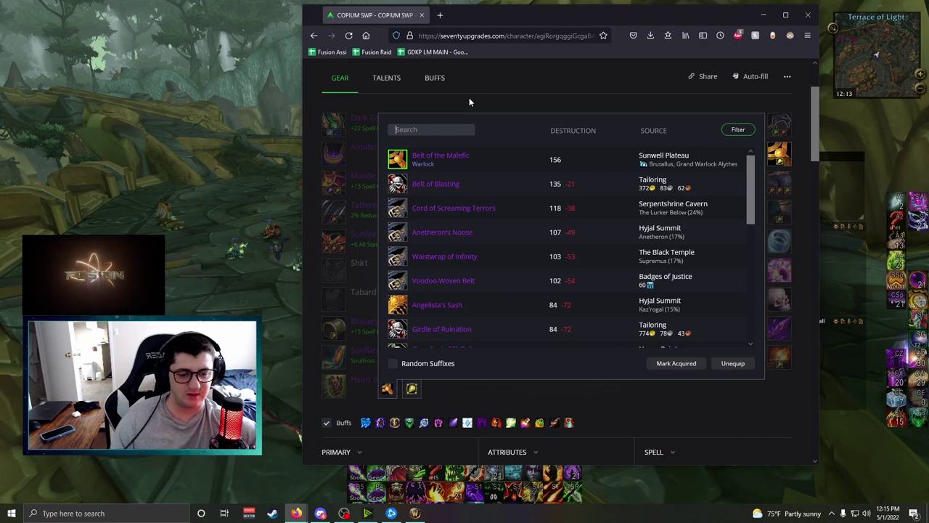
pyautogui.moveTo(456, 193)
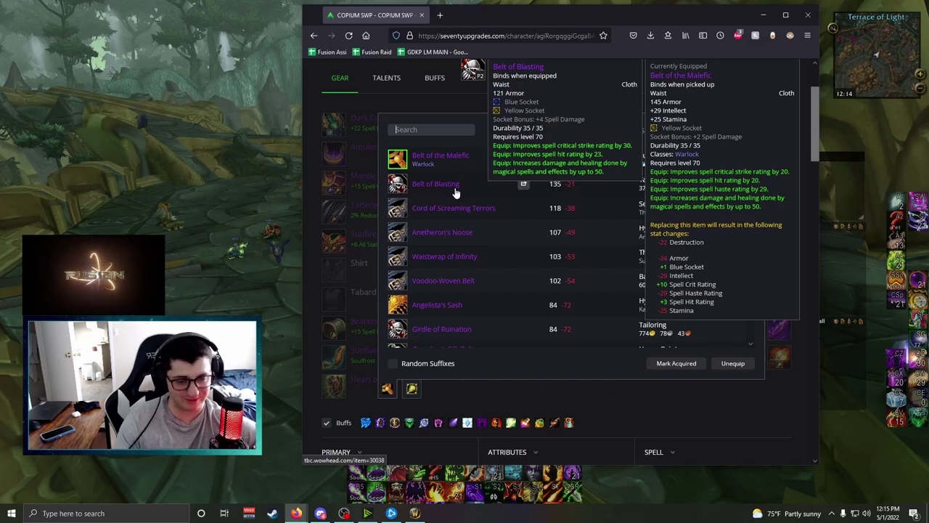
pyautogui.moveTo(458, 238)
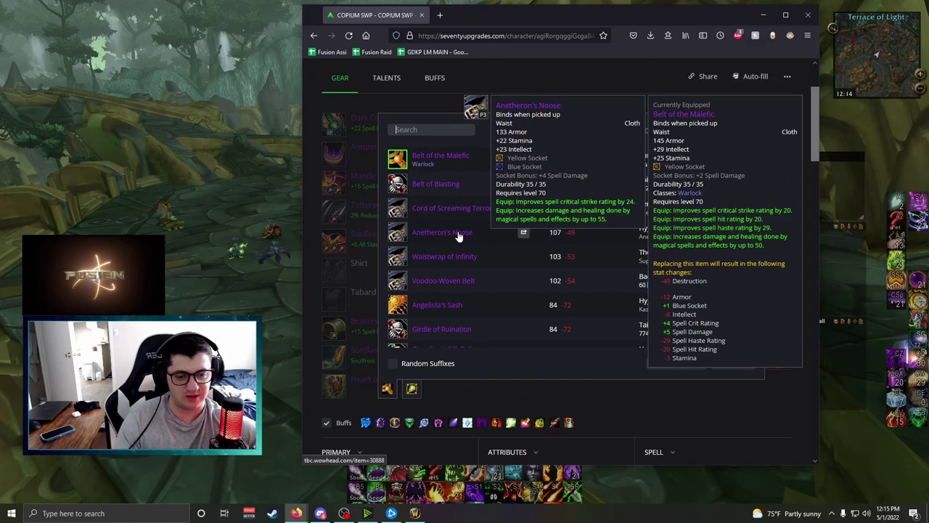
pyautogui.moveTo(452, 256)
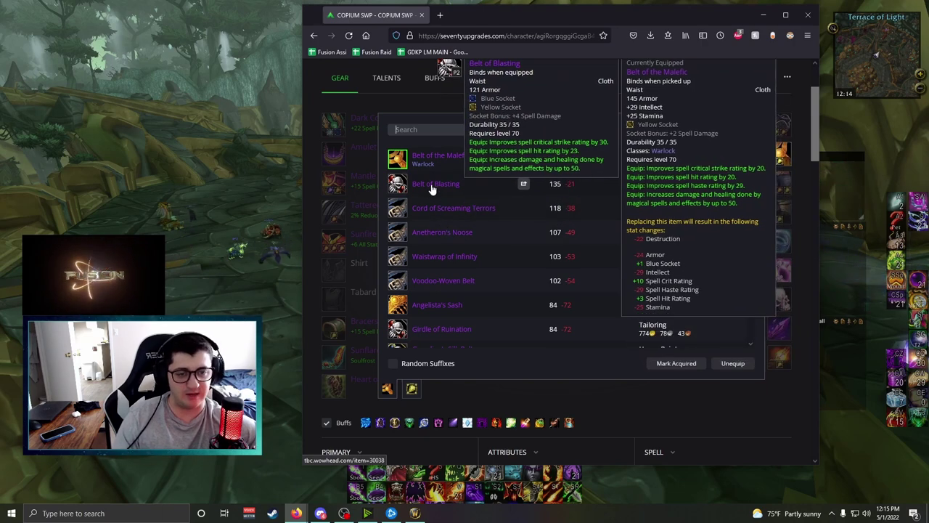
# Show leg armour choices, led by Leggings of Calamity (188) over Pantaloons of Growing Strife (172).
pyautogui.moveTo(447, 156)
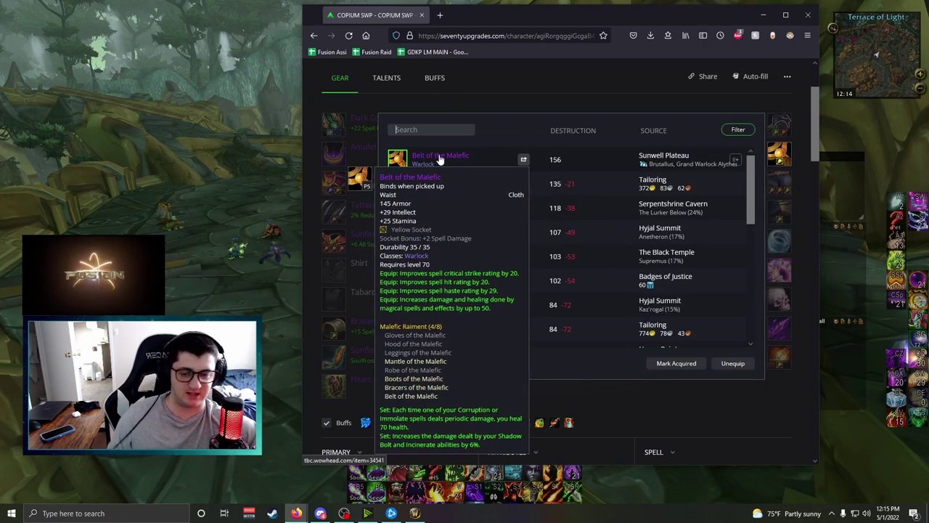
pyautogui.click(507, 93)
pyautogui.click(776, 187)
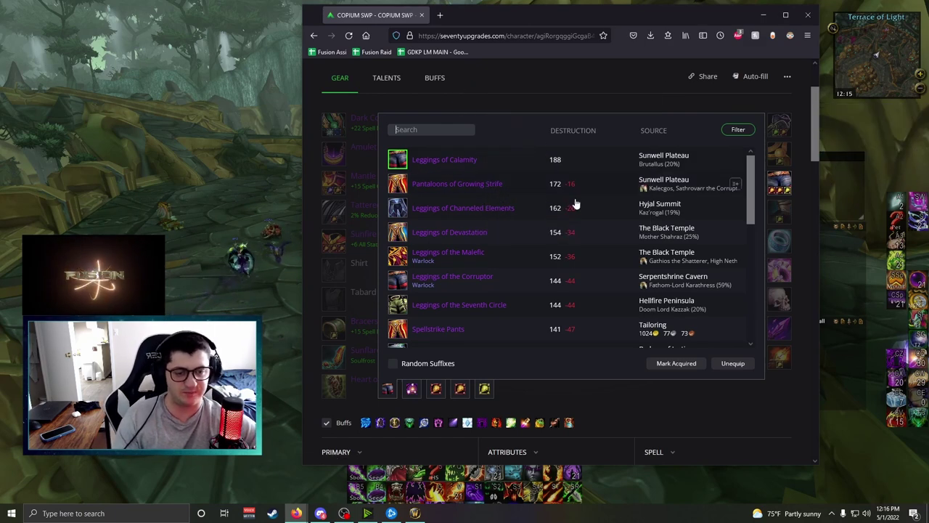
# Compare Leggings of Channeled Elements and Leggings of the Malefic (152) against equipped Leggings of Calamity.
pyautogui.moveTo(486, 216)
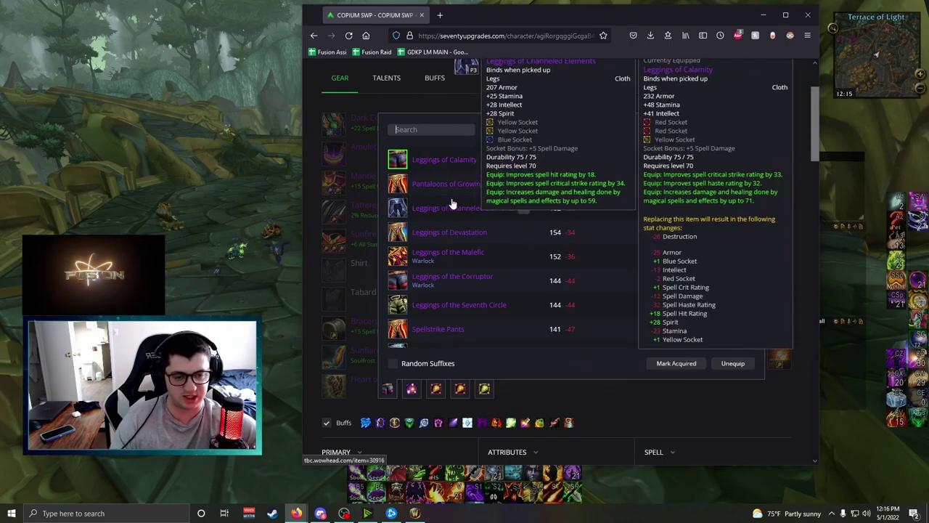
pyautogui.moveTo(460, 261)
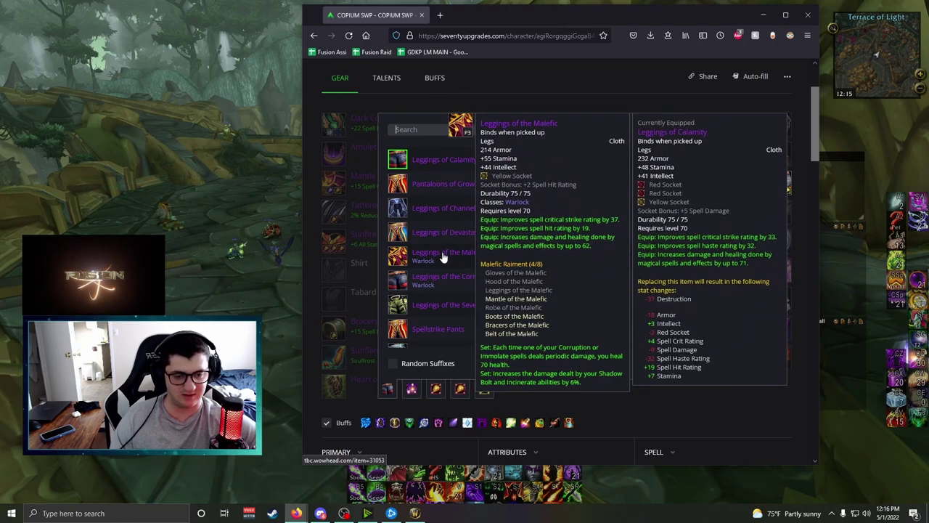
pyautogui.click(548, 98)
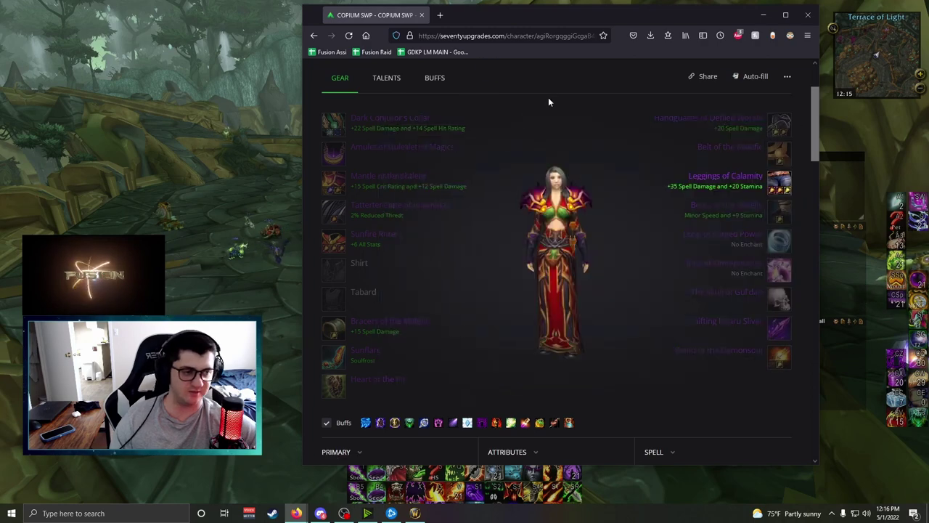
pyautogui.click(780, 216)
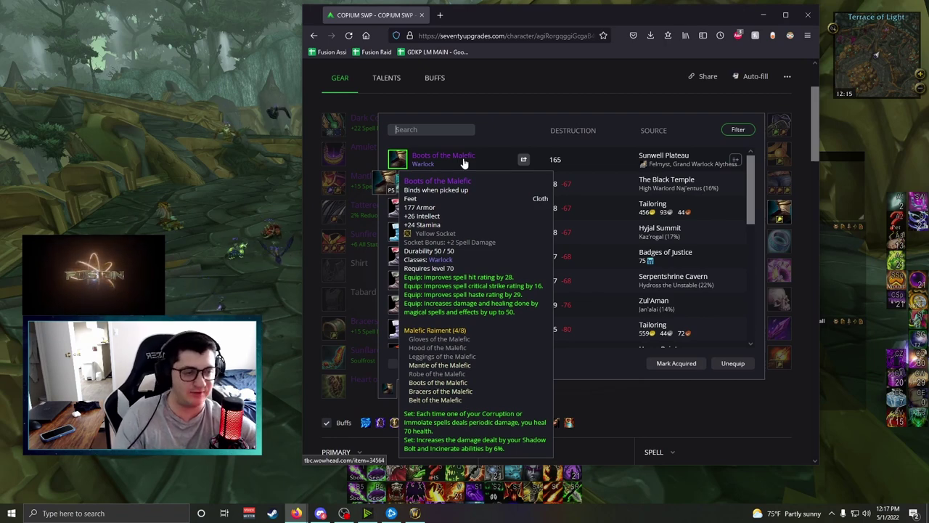
pyautogui.click(773, 148)
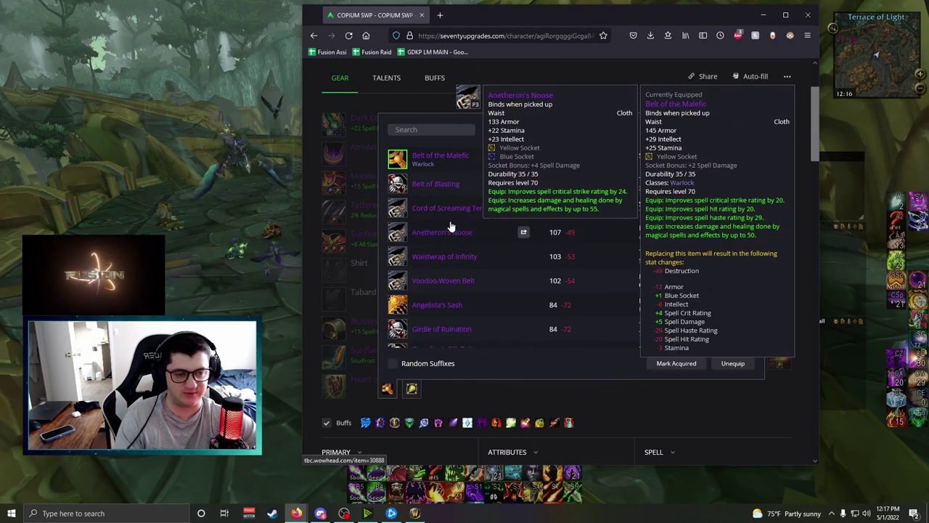
pyautogui.click(778, 210)
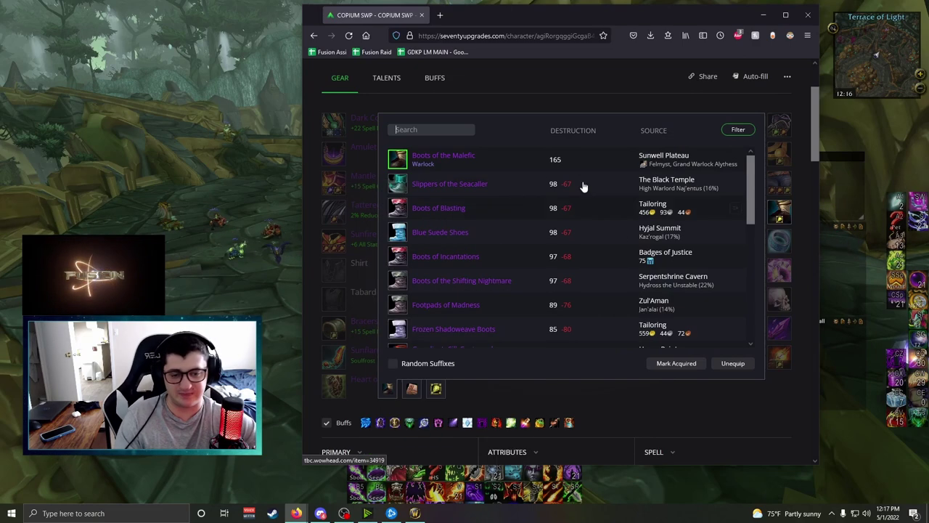
pyautogui.click(779, 154)
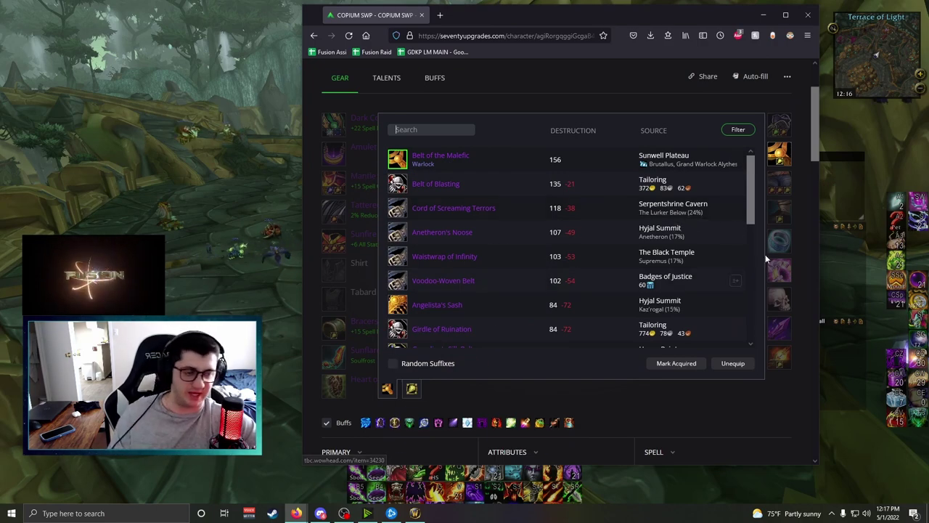
pyautogui.click(782, 210)
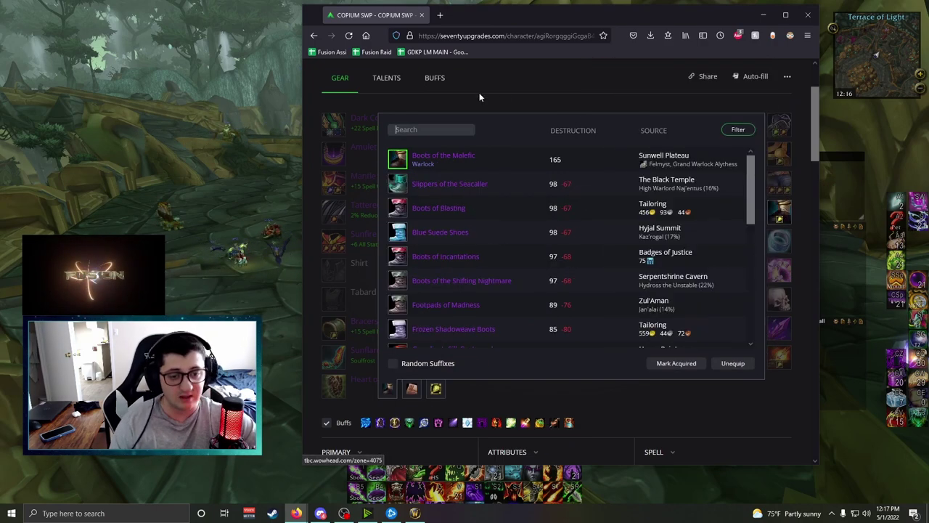
pyautogui.moveTo(480, 210)
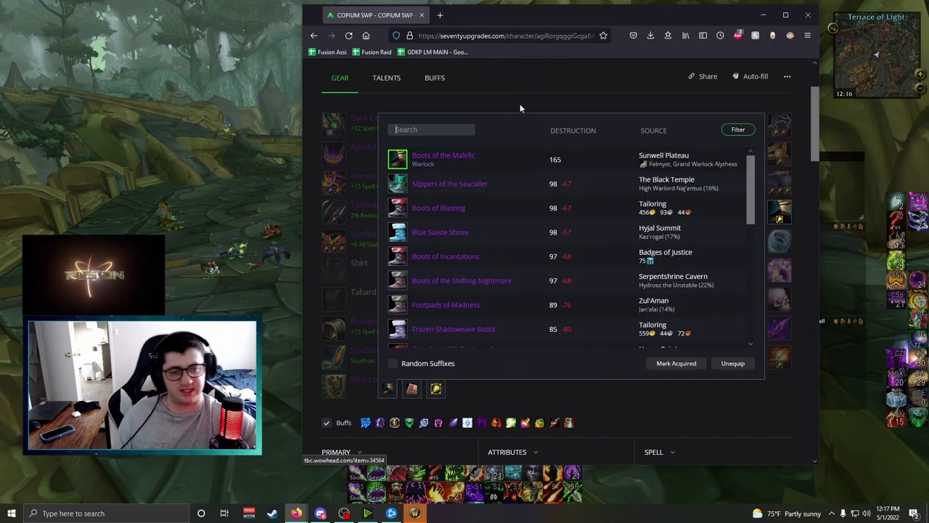
pyautogui.click(542, 90)
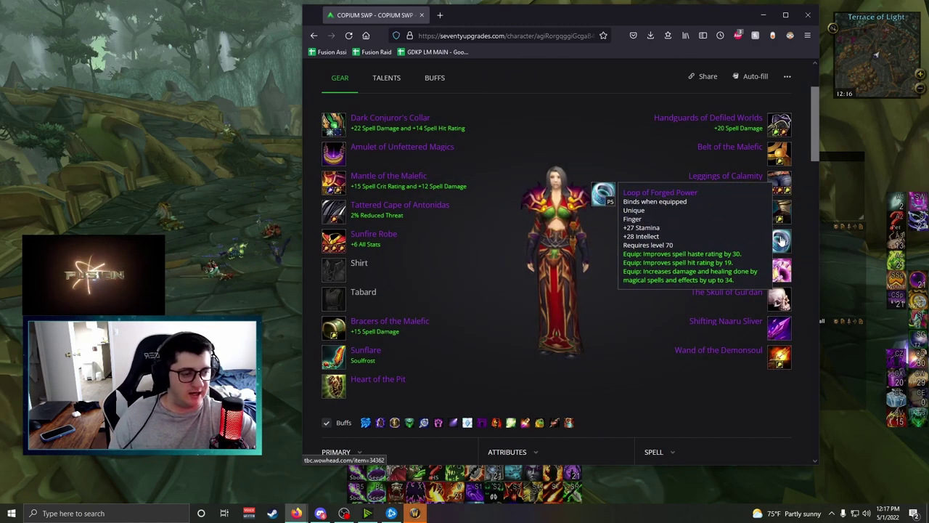
# Equip Loop of Forged Power (112) as the ring and compare Ring of Omnipotence (100).
pyautogui.click(781, 241)
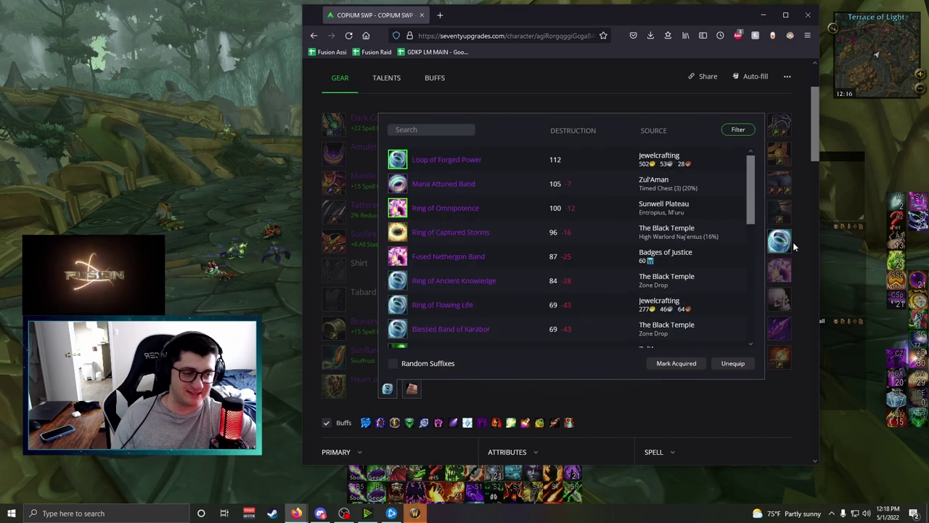
pyautogui.moveTo(459, 165)
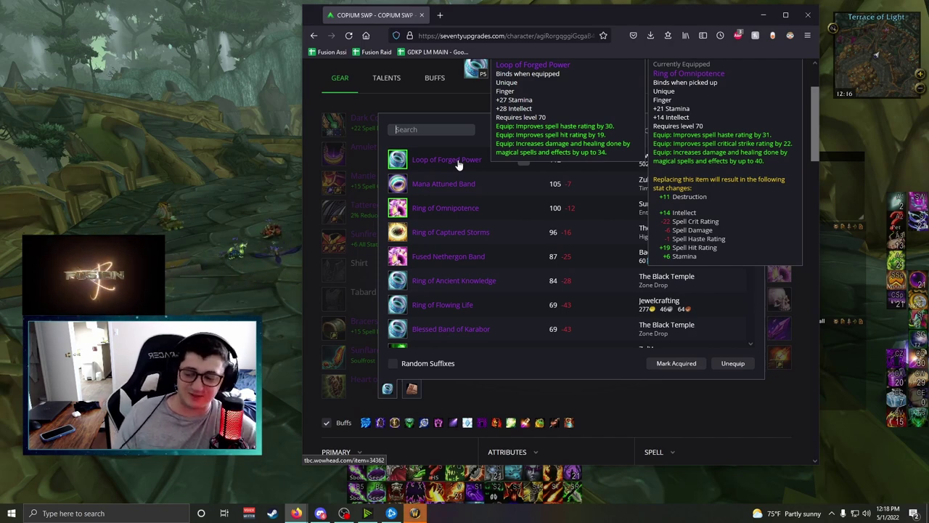
pyautogui.click(459, 164)
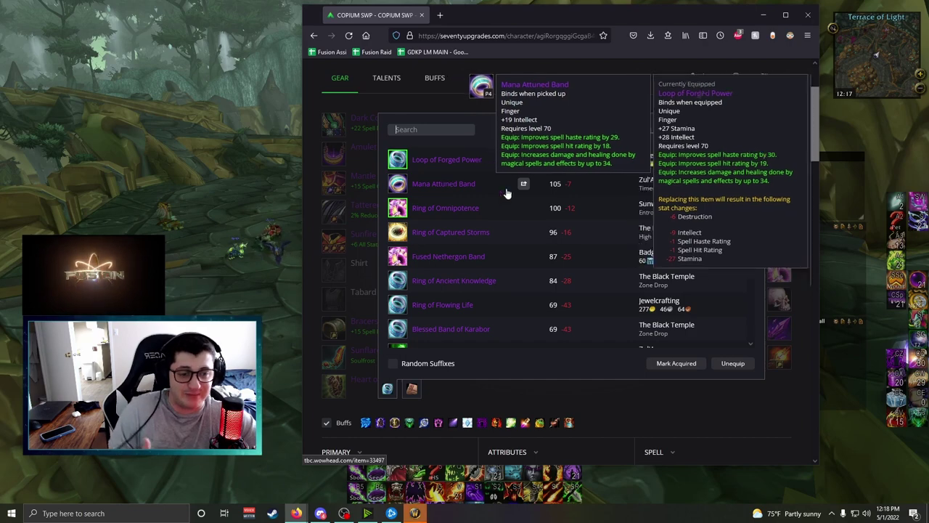
pyautogui.click(468, 166)
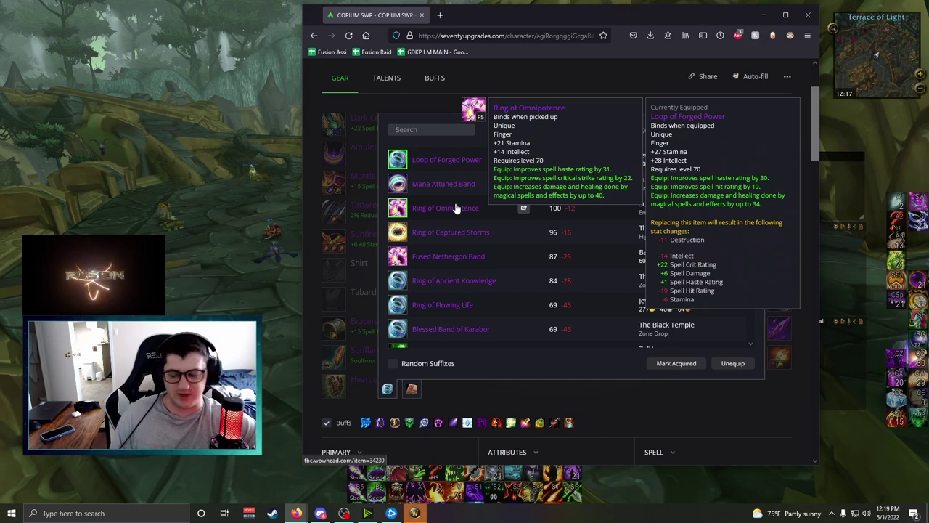
pyautogui.scroll(-3, 455, 207)
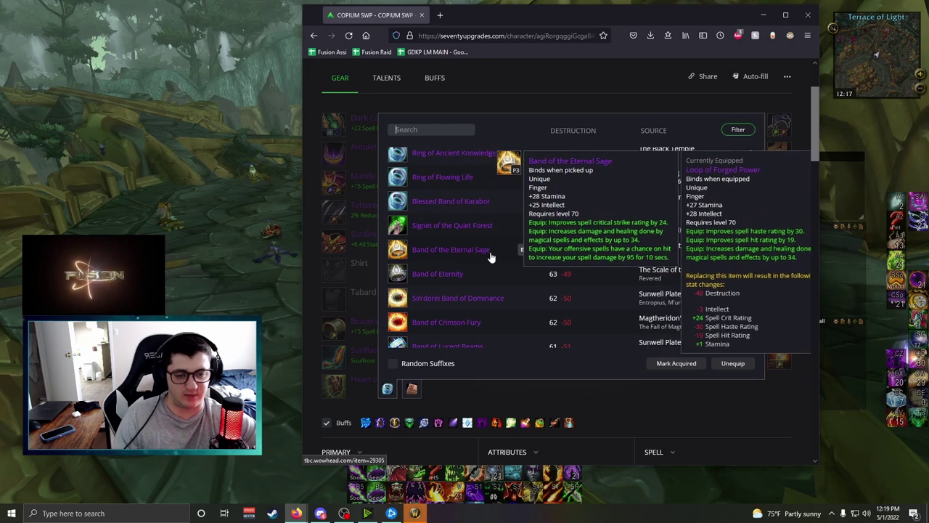
pyautogui.scroll(-2, 476, 244)
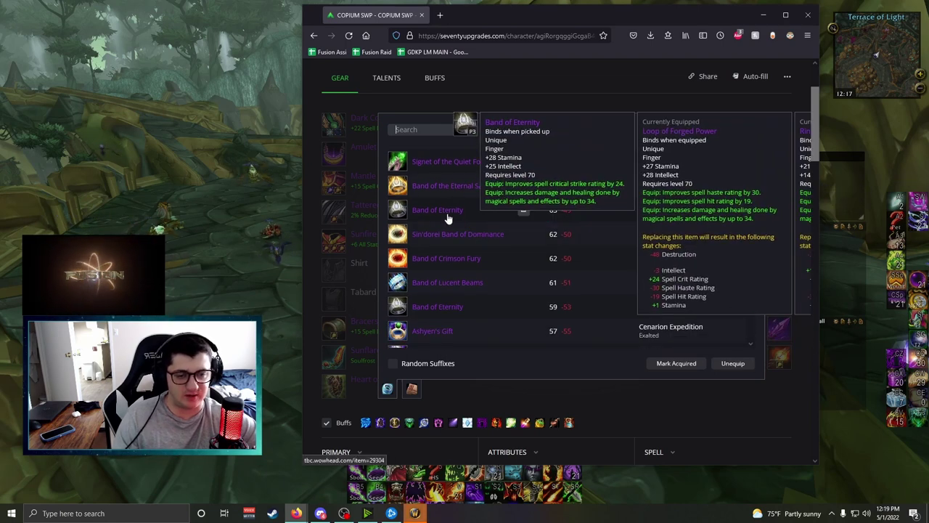
pyautogui.scroll(2, 448, 217)
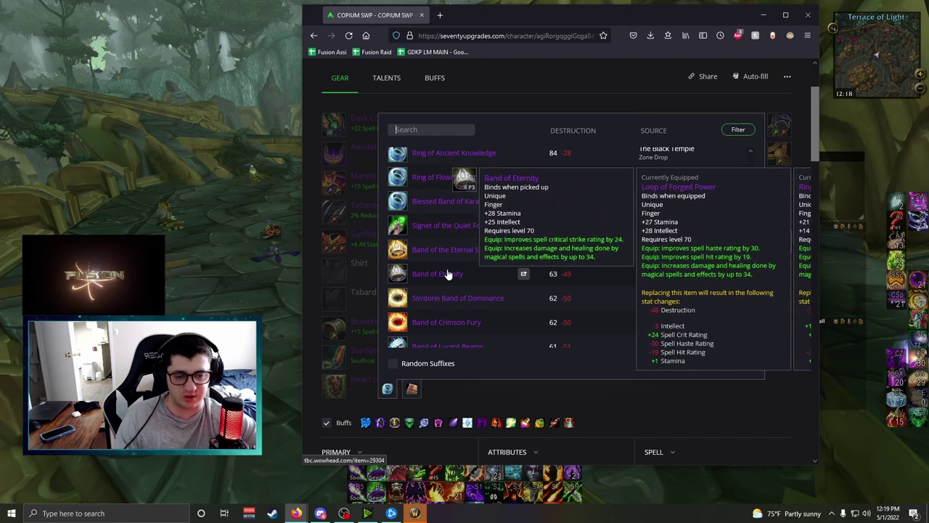
pyautogui.scroll(-5, 472, 273)
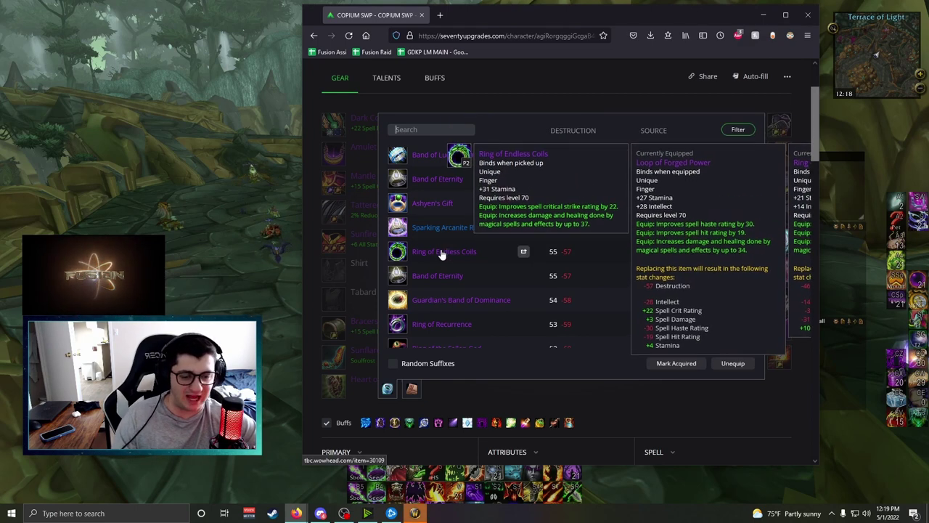
pyautogui.scroll(-2, 439, 268)
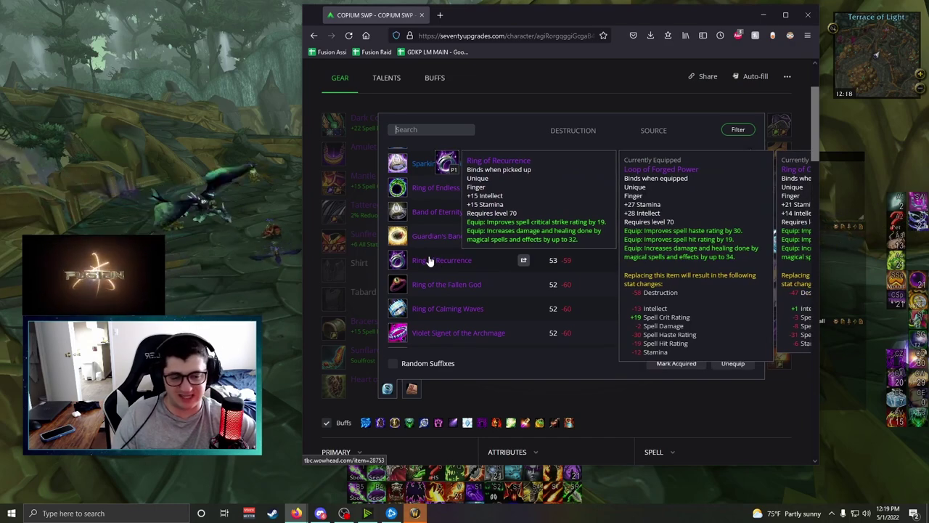
pyautogui.scroll(-2, 434, 265)
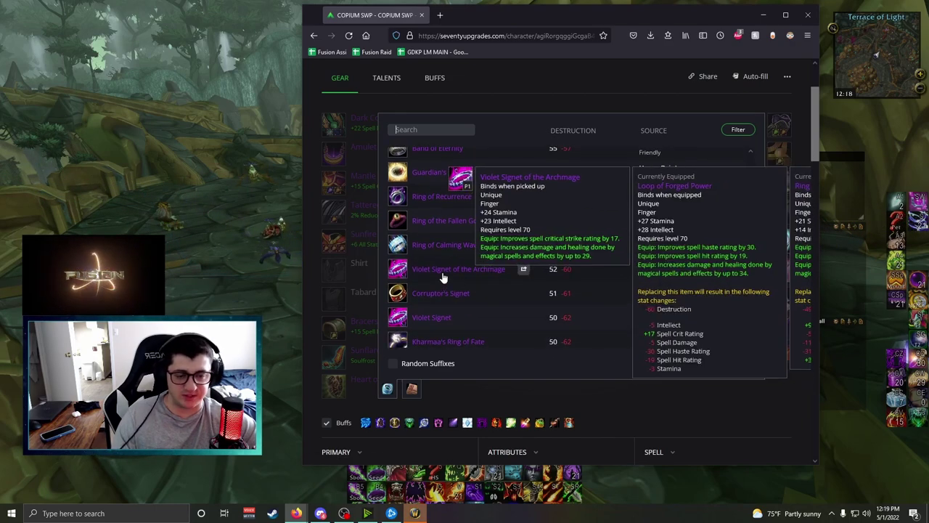
pyautogui.scroll(4, 460, 270)
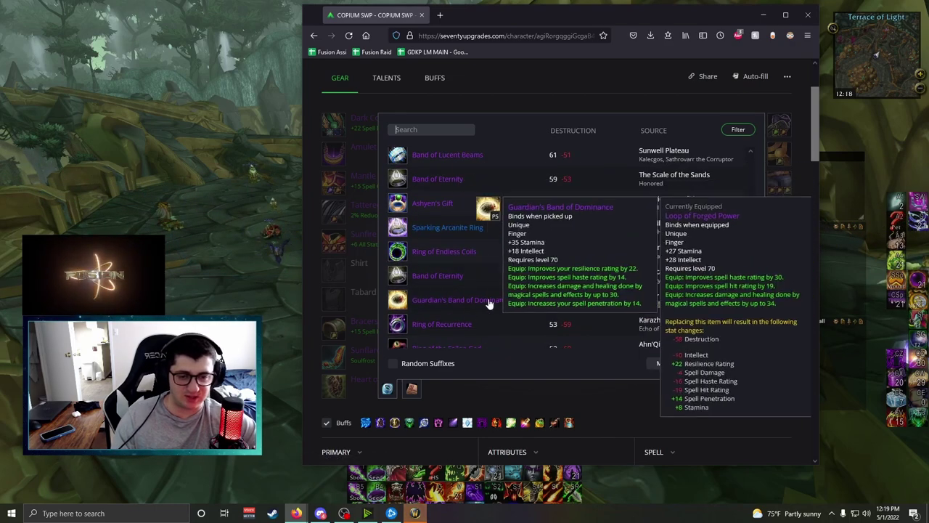
pyautogui.scroll(8, 470, 270)
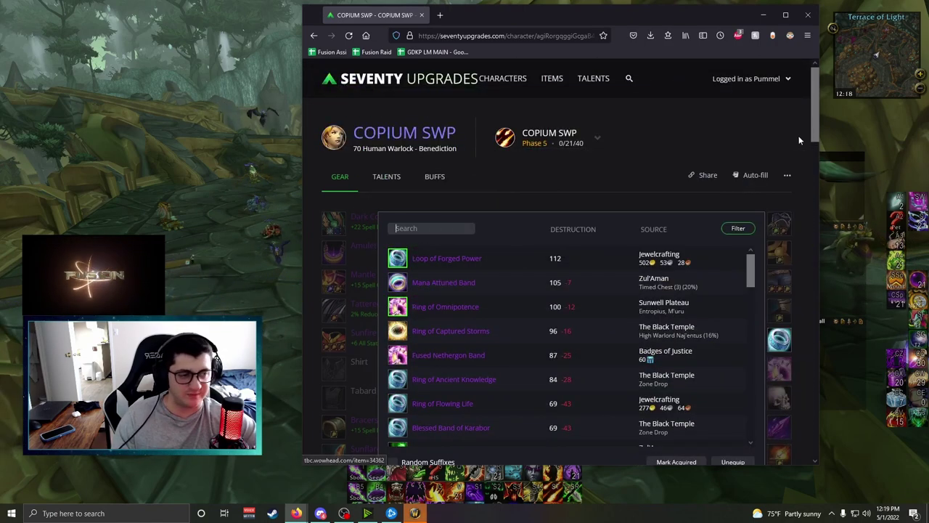
pyautogui.scroll(-1, 813, 135)
pyautogui.moveTo(813, 135); pyautogui.dragTo(813, 148)
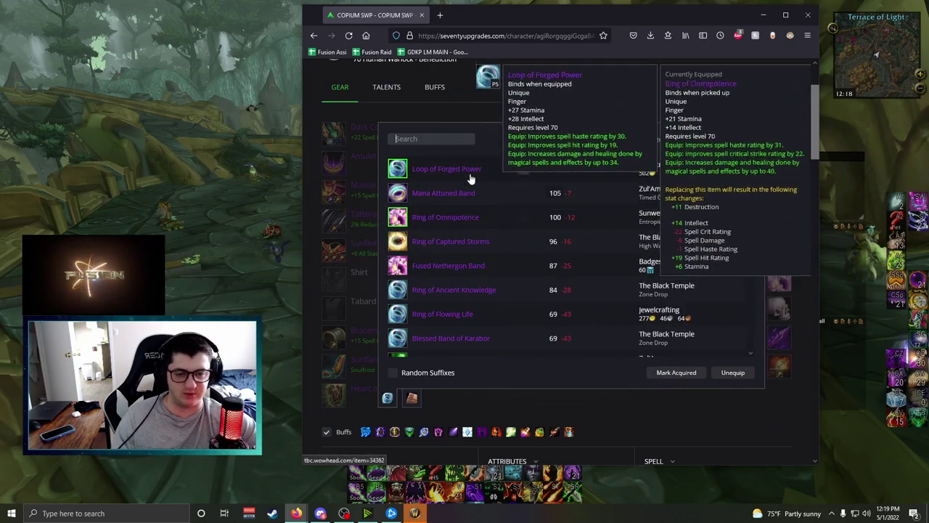
# Open the trinket list and equip The Skull of Gul'dan and Shifting Naaru Sliver.
pyautogui.click(780, 307)
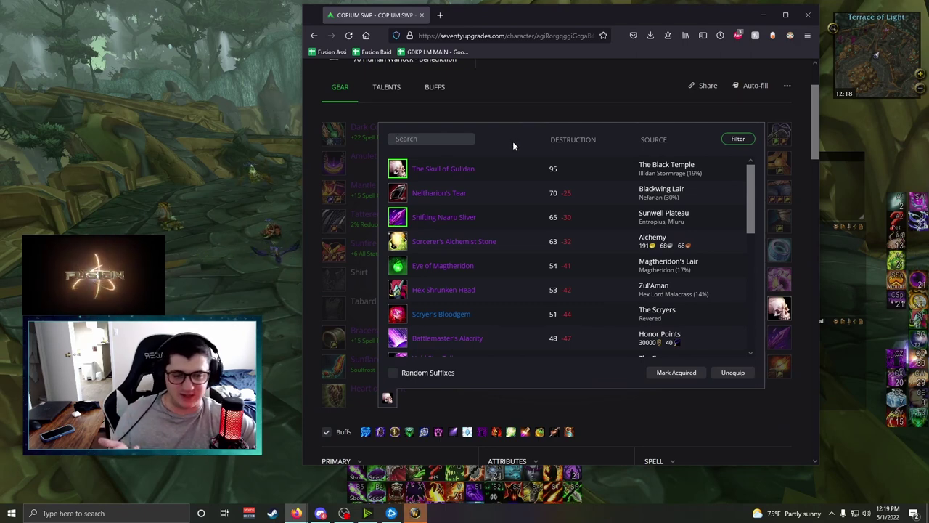
pyautogui.click(462, 171)
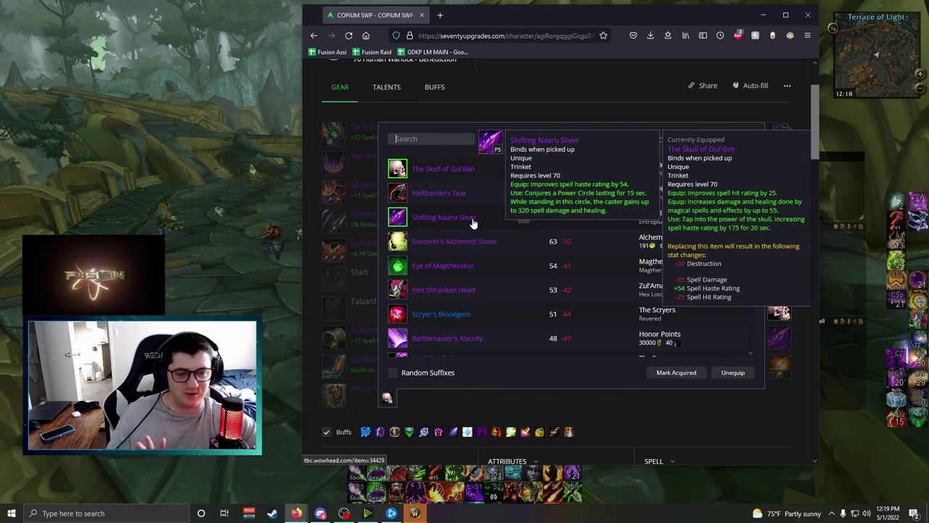
pyautogui.click(472, 223)
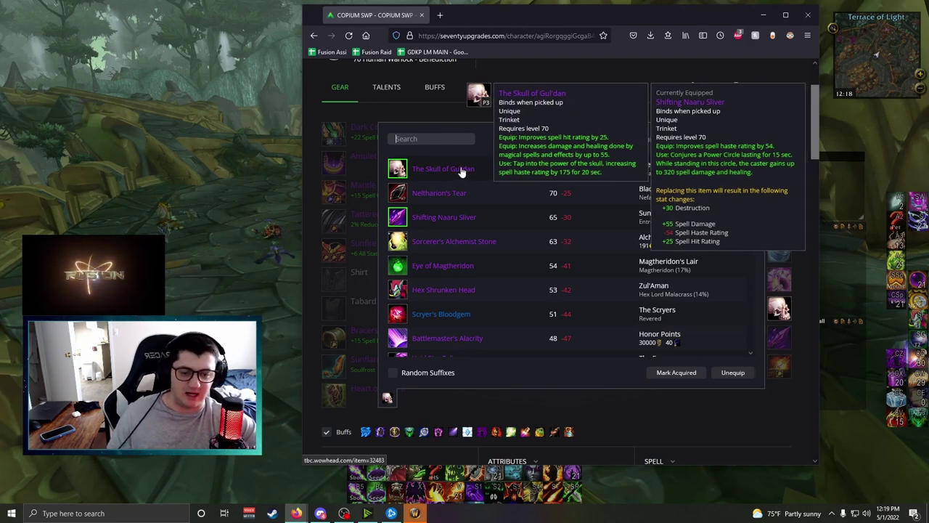
pyautogui.click(460, 171)
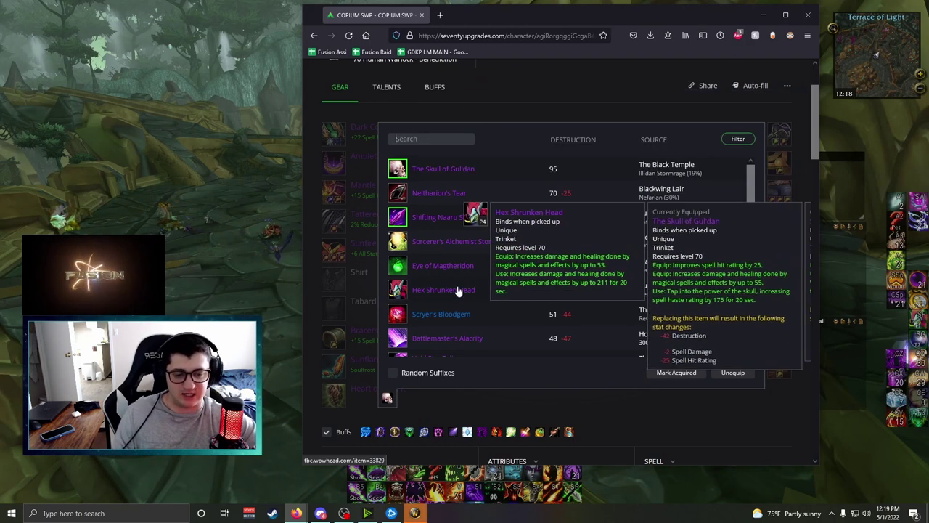
# Scroll through the trinket rankings and re-equip The Skull of Gul'dan (95).
pyautogui.scroll(-10, 458, 289)
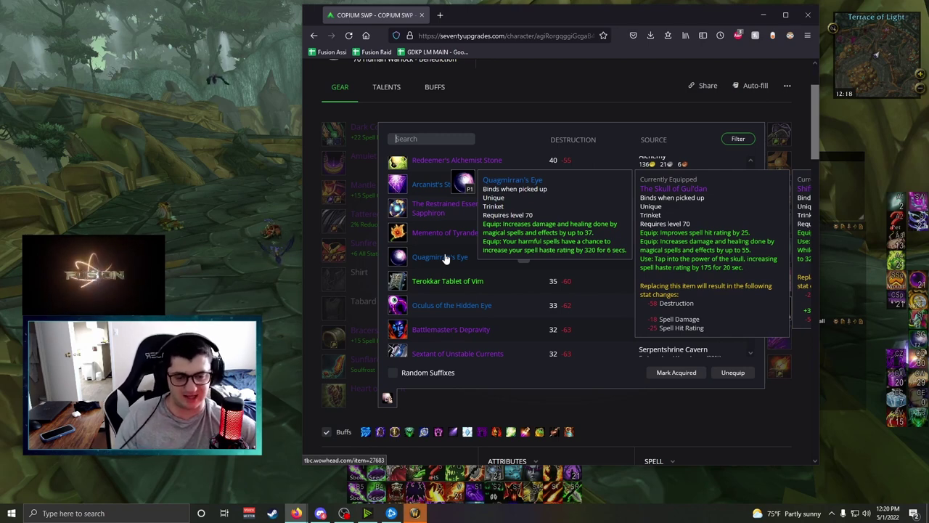
pyautogui.scroll(2, 457, 287)
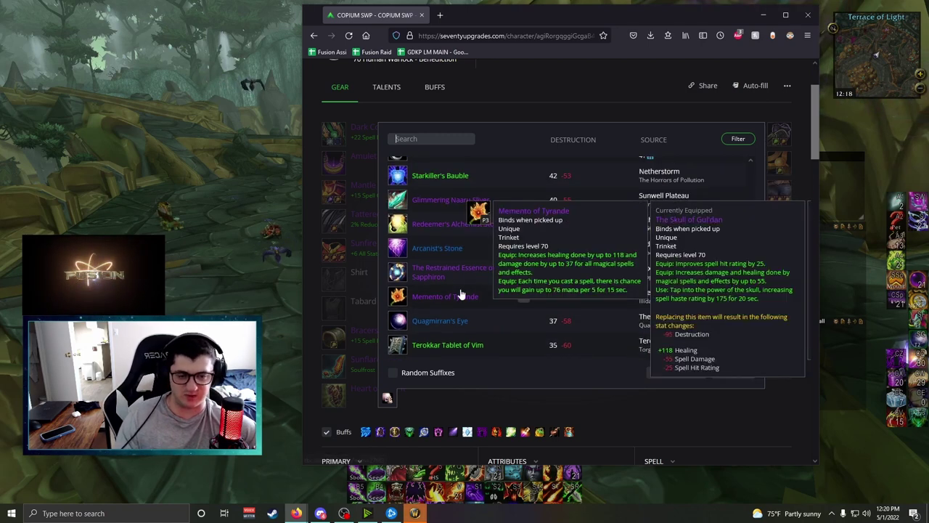
pyautogui.scroll(3, 460, 290)
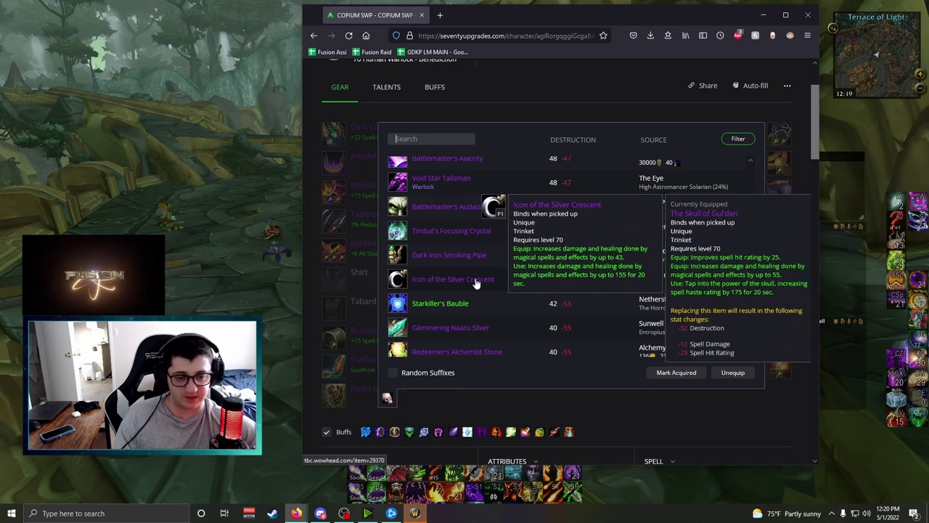
pyautogui.scroll(3, 477, 284)
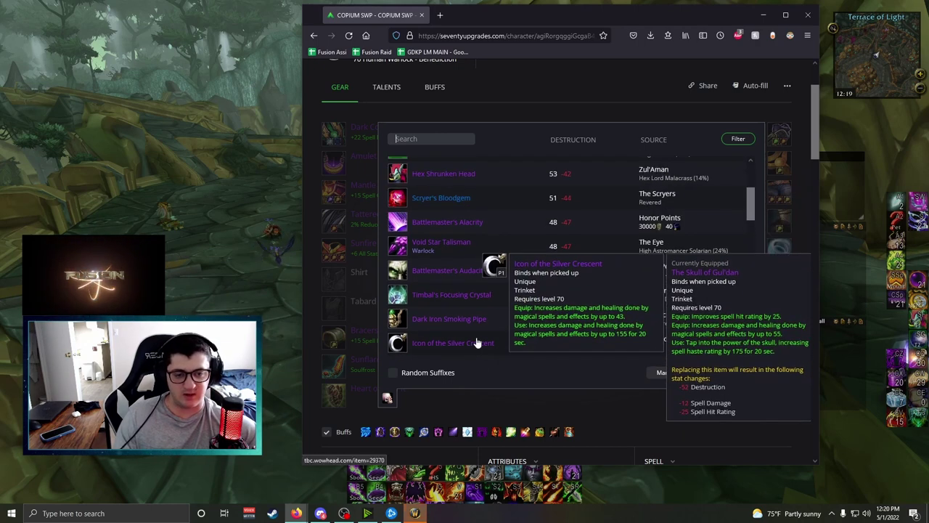
pyautogui.scroll(5, 494, 305)
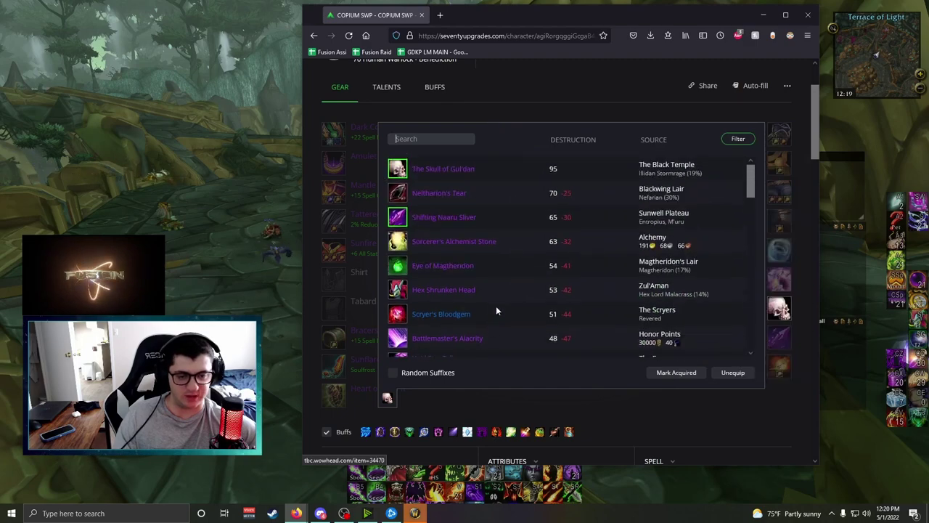
pyautogui.click(436, 169)
# Browse the remaining trinkets, then close the list to return to the gear overview.
pyautogui.scroll(-5, 465, 271)
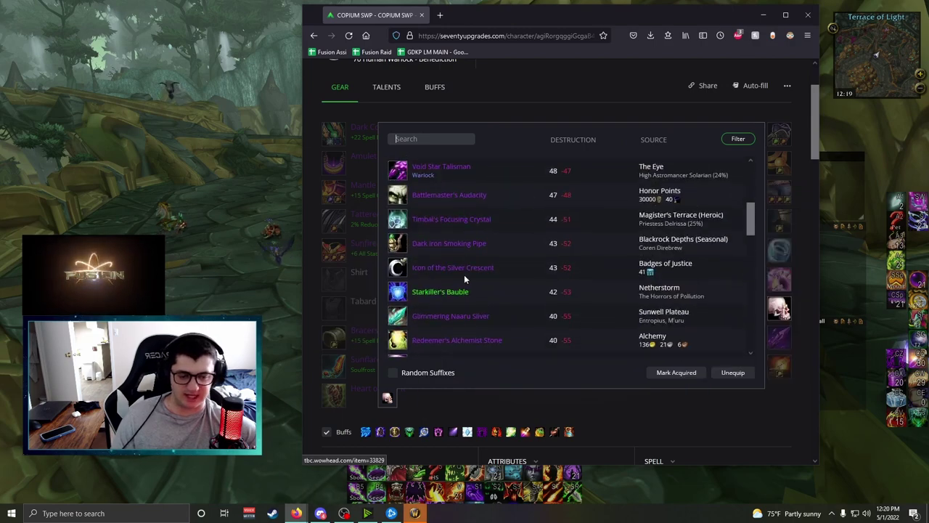
pyautogui.scroll(-3, 468, 261)
pyautogui.scroll(5, 468, 276)
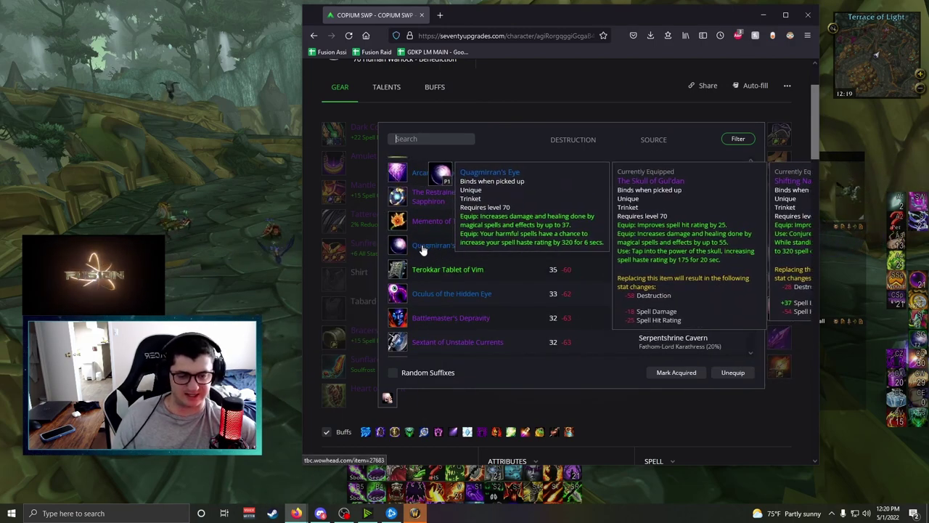
pyautogui.scroll(6, 479, 273)
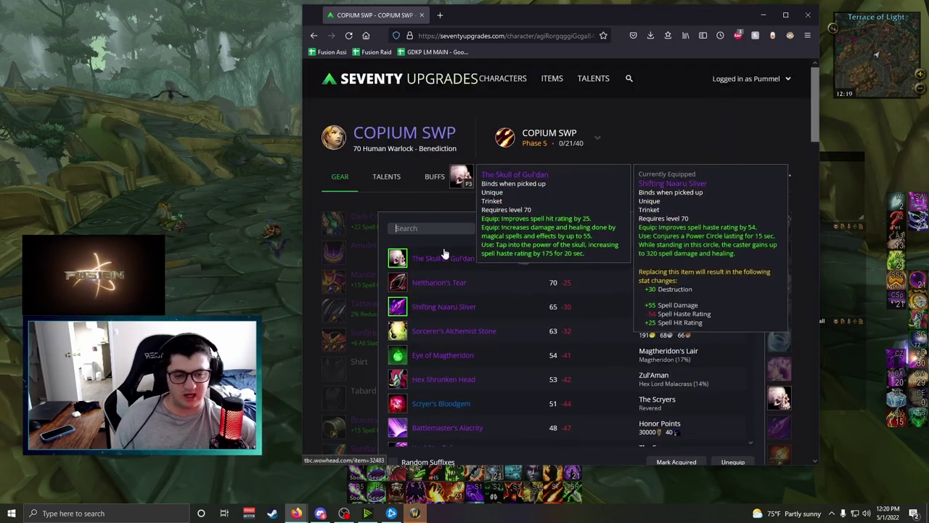
pyautogui.scroll(-2, 356, 161)
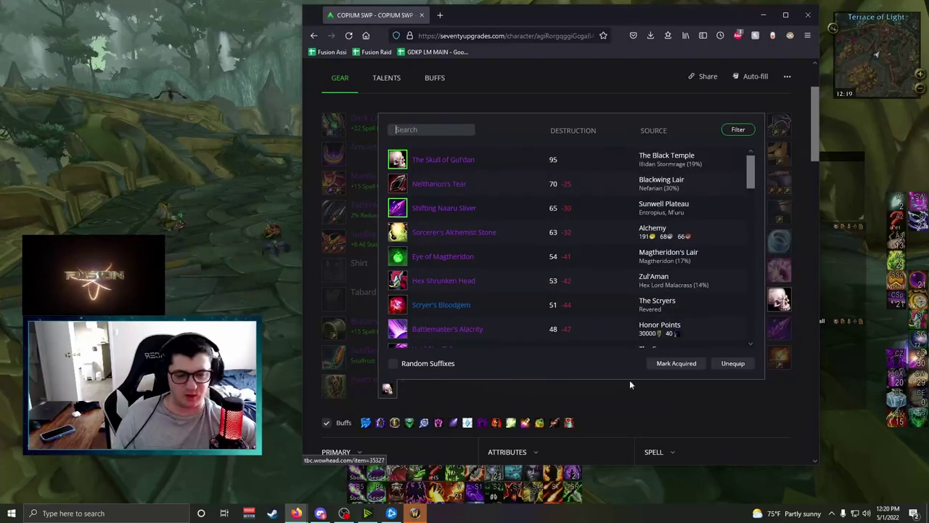
pyautogui.moveTo(497, 263)
pyautogui.scroll(-10, 498, 263)
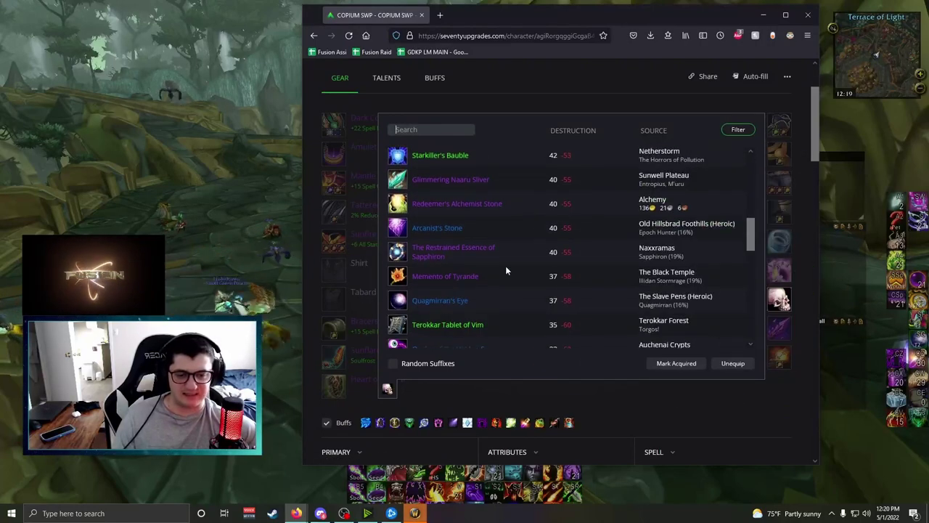
pyautogui.scroll(5, 468, 299)
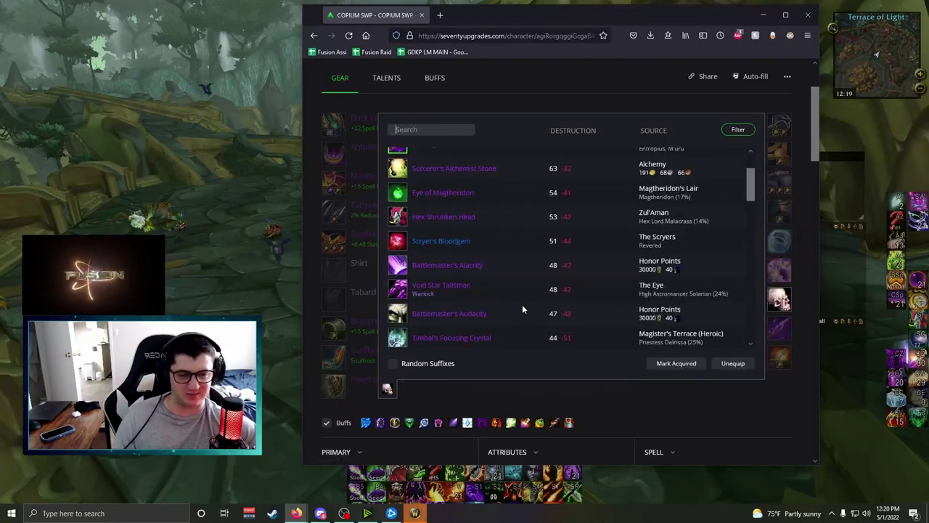
pyautogui.moveTo(423, 327)
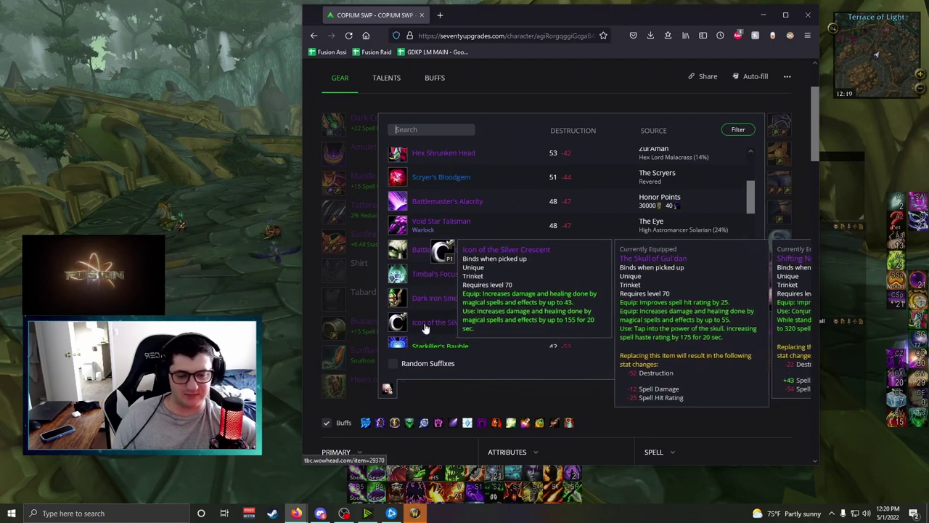
pyautogui.click(668, 405)
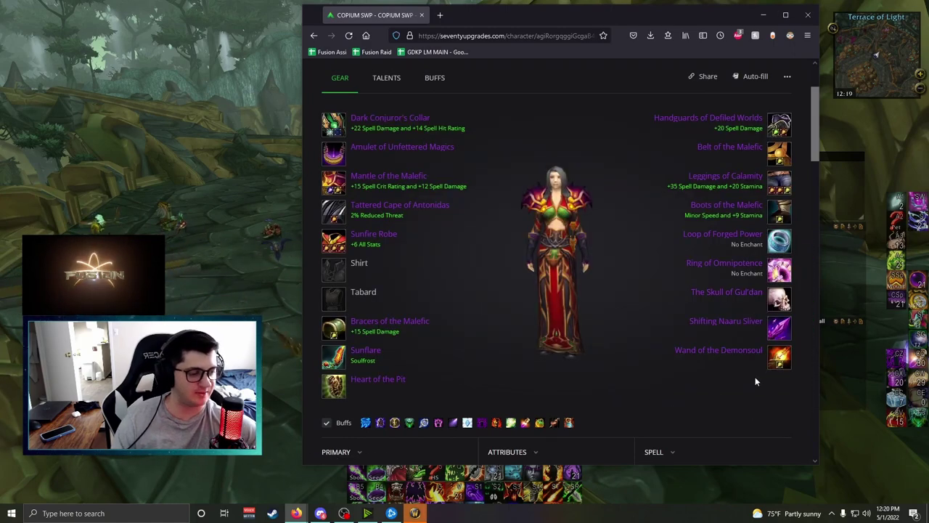
# Show the wand list, led by Wand of the Demonsoul (60) ahead of Wand of the Forgotten Star (52).
pyautogui.click(779, 357)
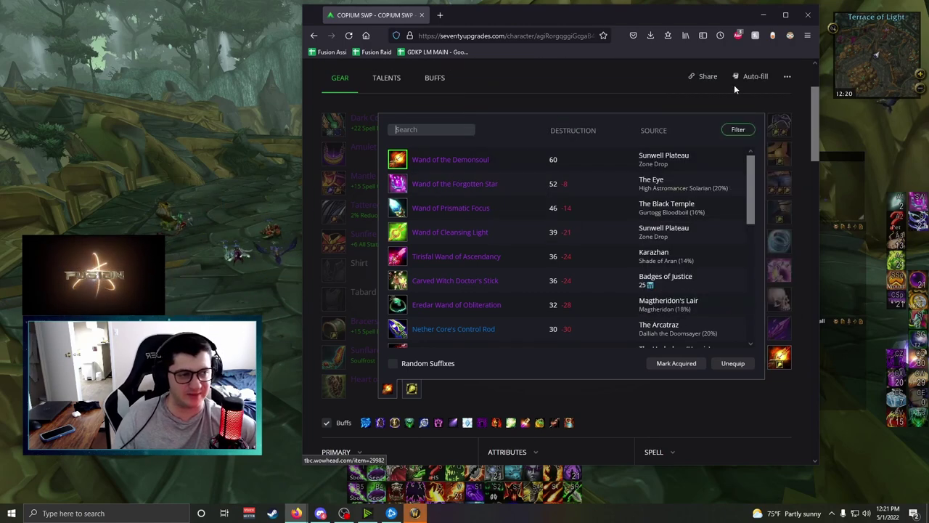
# Close the wand list and equip Amice of the Convoker on the shoulders.
pyautogui.click(587, 402)
pyautogui.scroll(1, 586, 289)
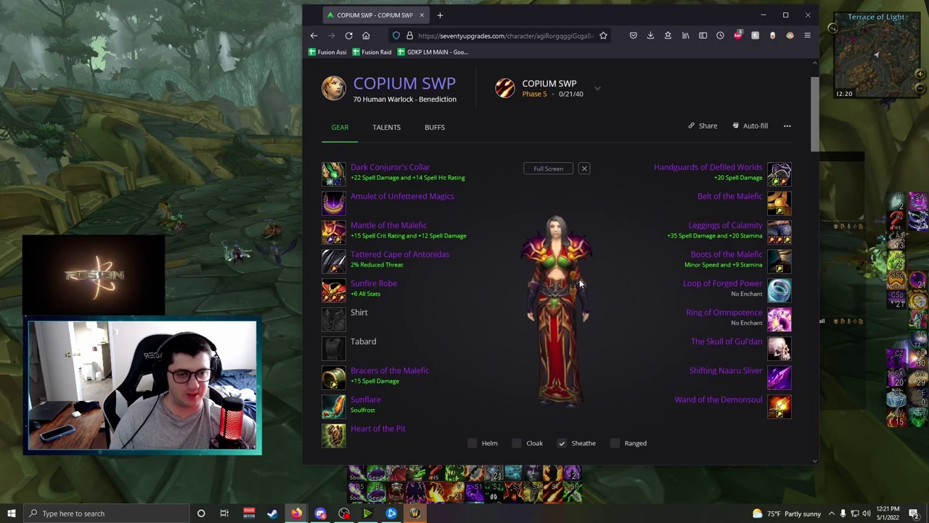
pyautogui.scroll(-1, 509, 217)
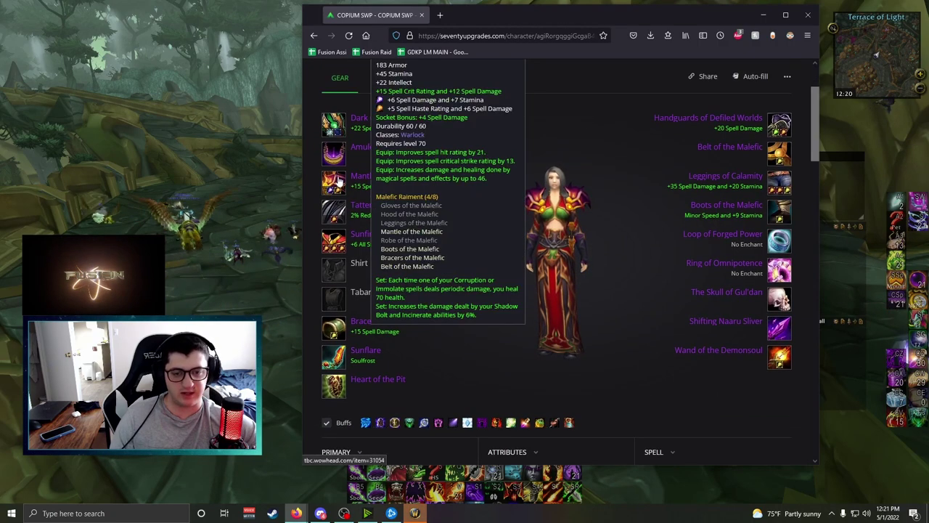
pyautogui.click(389, 178)
pyautogui.click(334, 124)
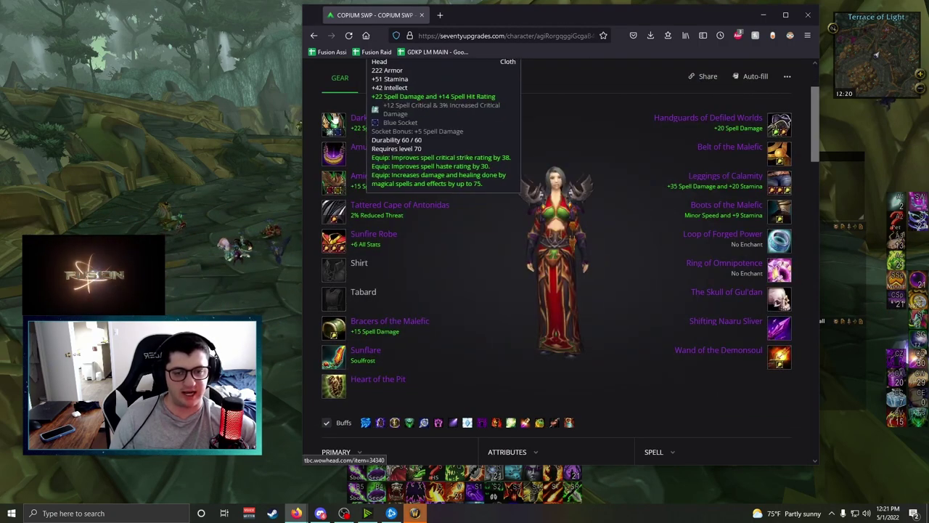
# Equip Hood of the Malefic in the head slot, then leave the gear page for the game.
pyautogui.click(333, 123)
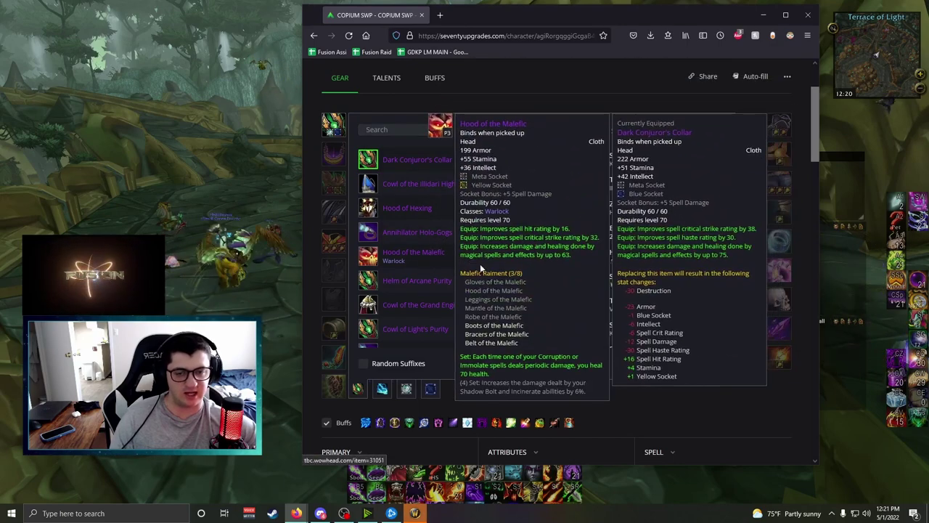
pyautogui.click(428, 254)
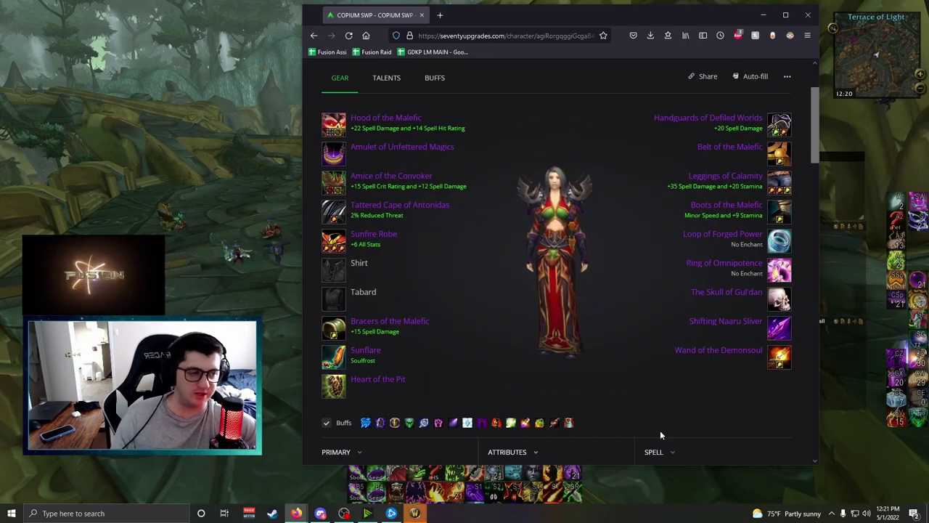
pyautogui.moveTo(595, 255)
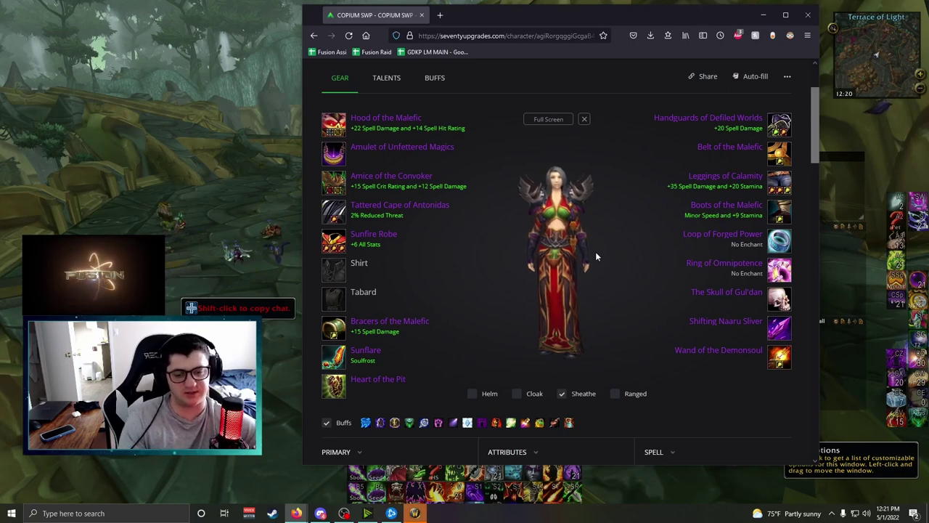
pyautogui.moveTo(341, 360)
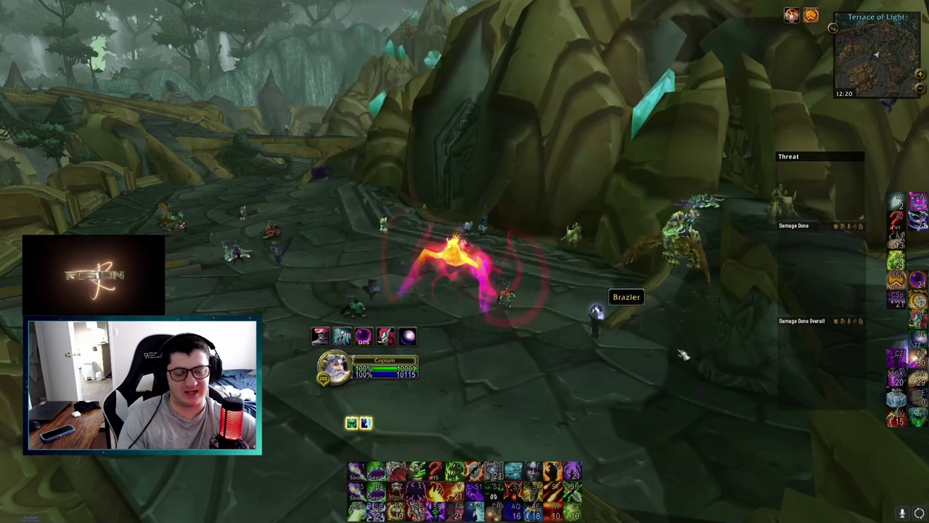
# Open the spellbook and character sheet and inspect the equipped gear tooltips.
pyautogui.click(820, 506)
pyautogui.click(806, 506)
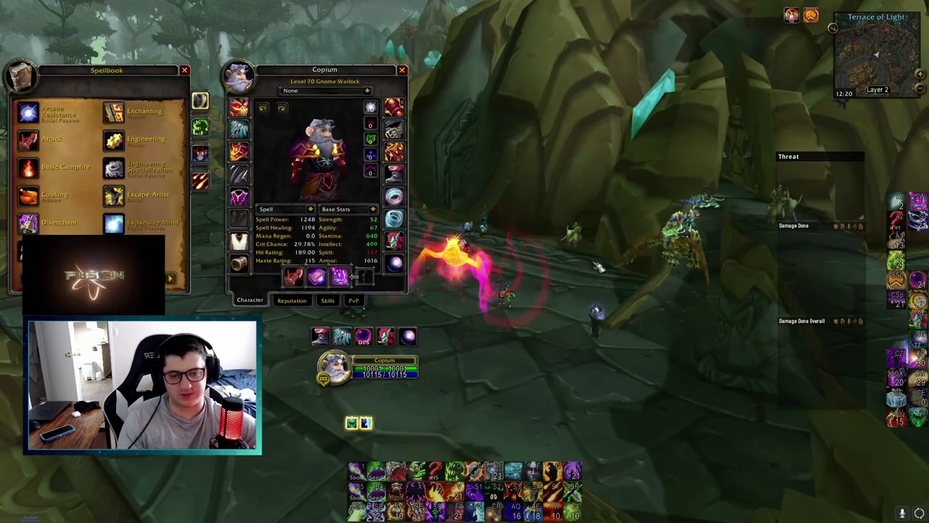
pyautogui.moveTo(239, 108)
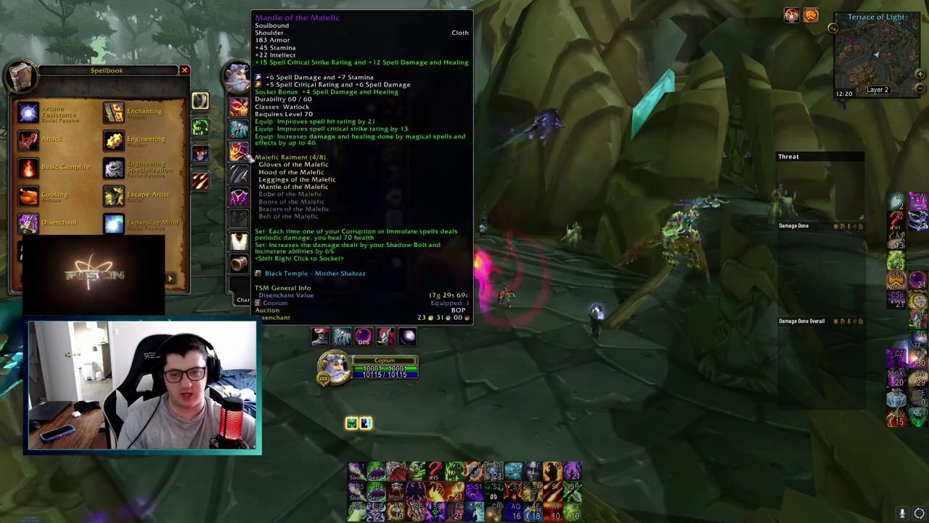
pyautogui.moveTo(407, 106)
pyautogui.moveTo(394, 152)
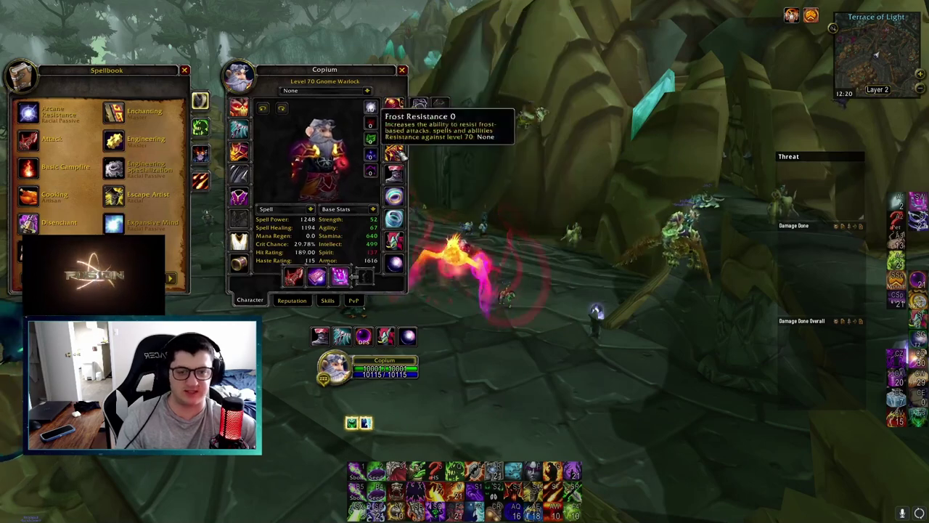
pyautogui.moveTo(394, 130)
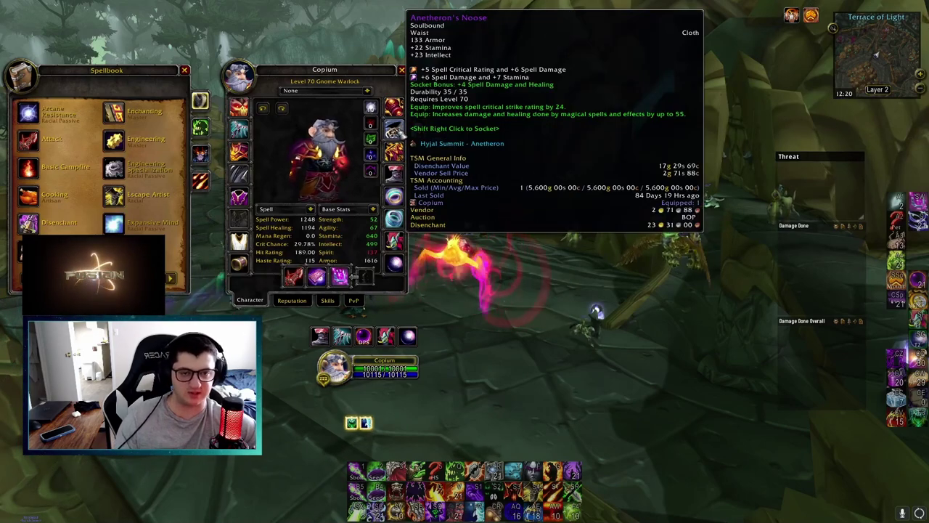
# Check waist-slot alternatives and stats, then equip the DPS gear set (899 spell power, 82 hit).
pyautogui.press('alt')
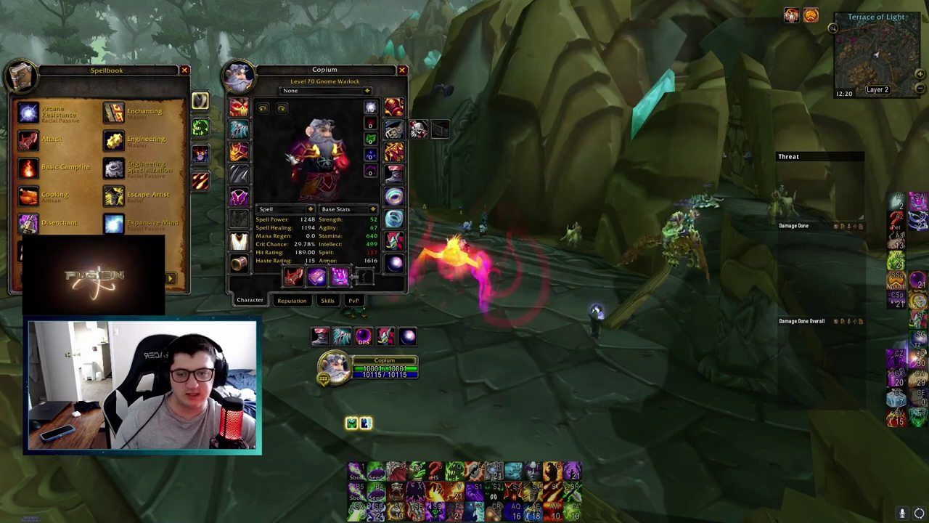
pyautogui.moveTo(245, 161)
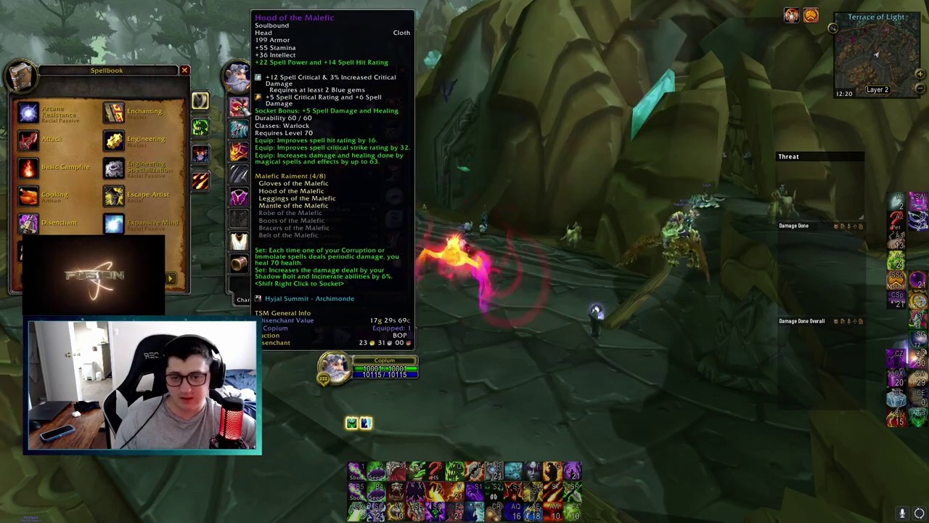
pyautogui.moveTo(395, 176)
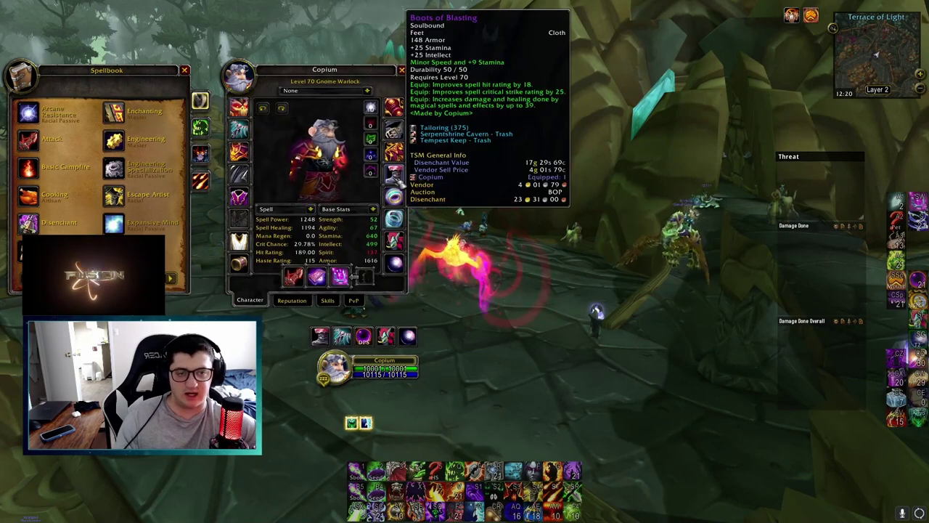
pyautogui.moveTo(393, 218)
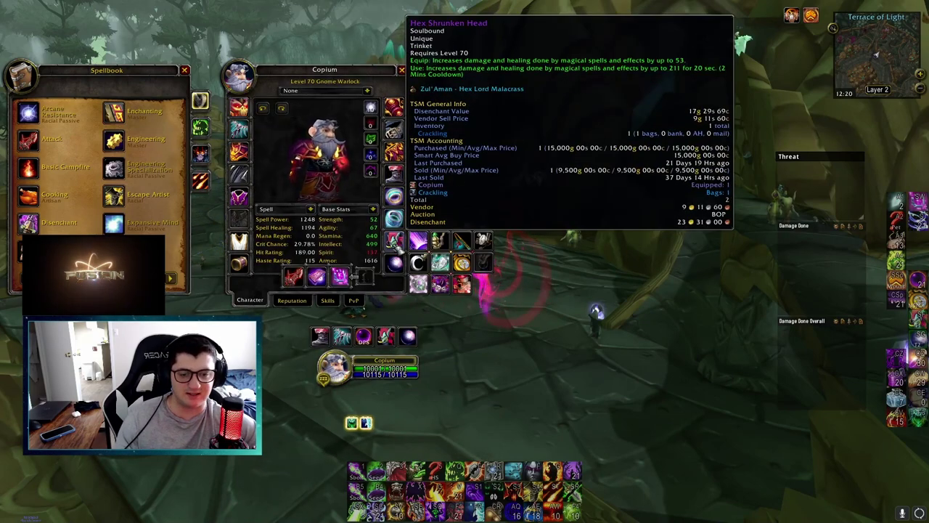
pyautogui.moveTo(318, 276)
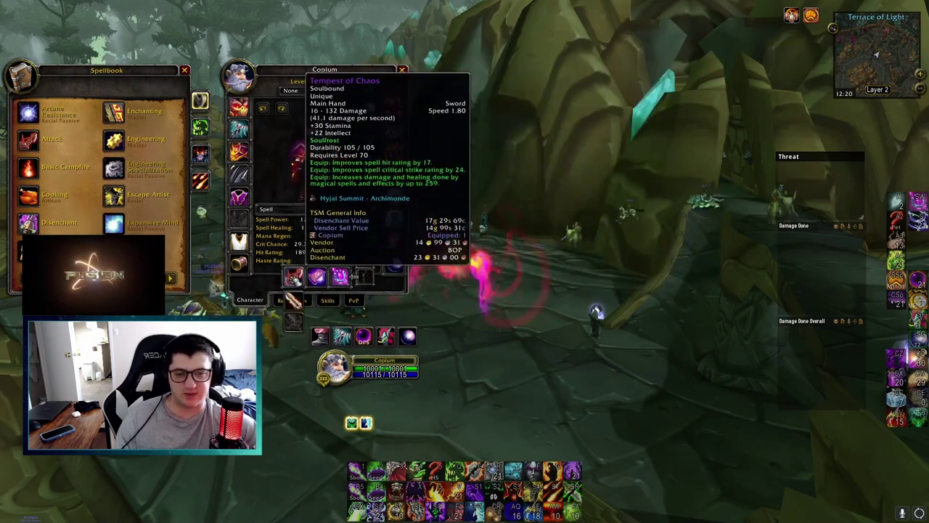
pyautogui.moveTo(309, 254)
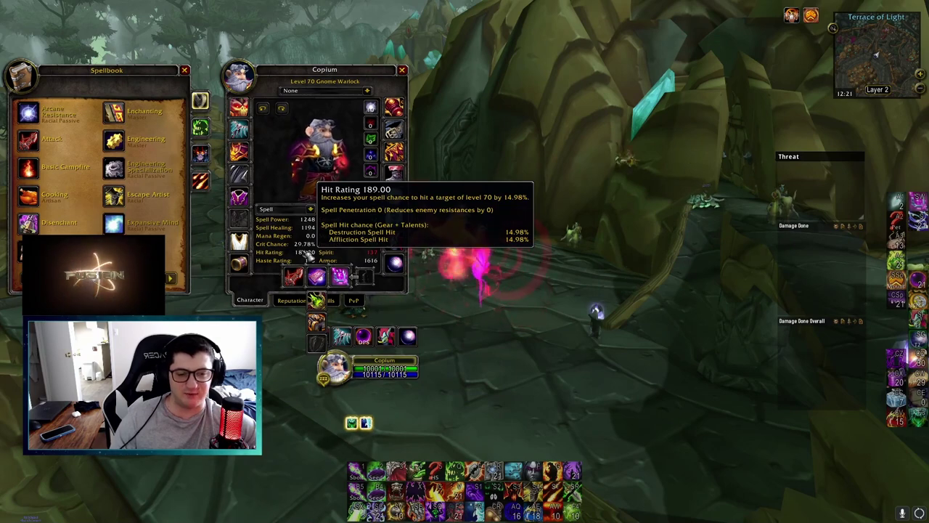
pyautogui.moveTo(264, 262)
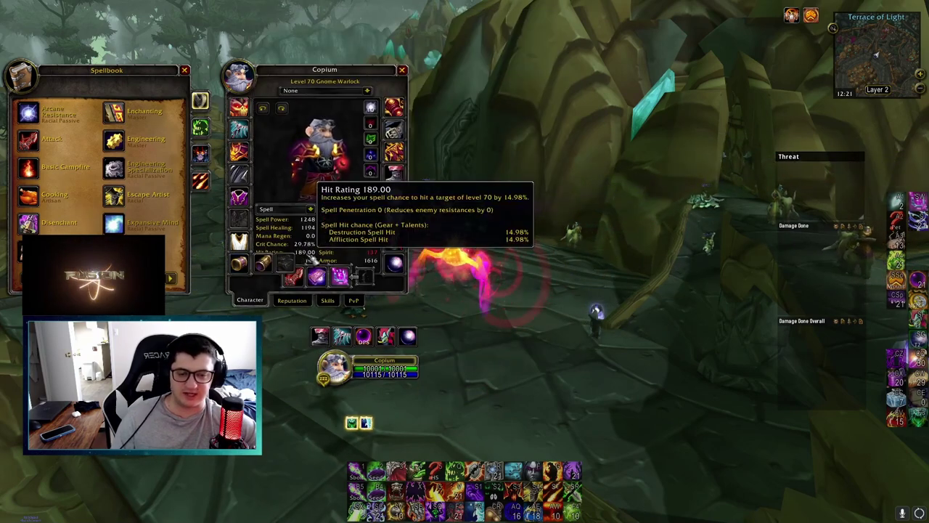
pyautogui.moveTo(246, 204)
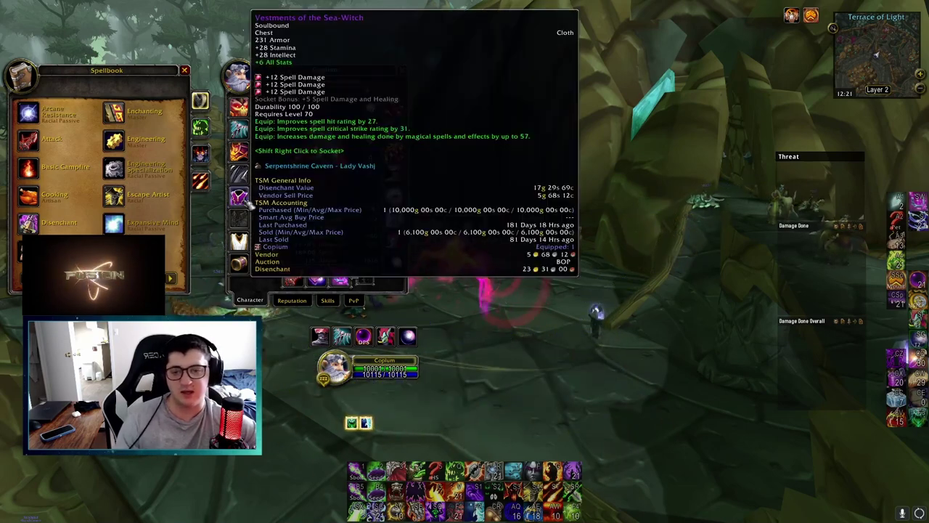
pyautogui.moveTo(244, 177)
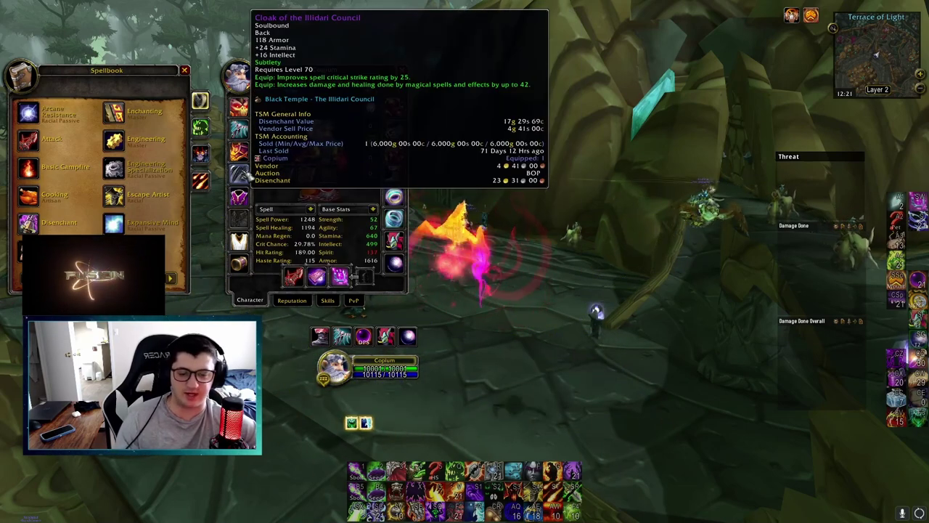
pyautogui.click(364, 312)
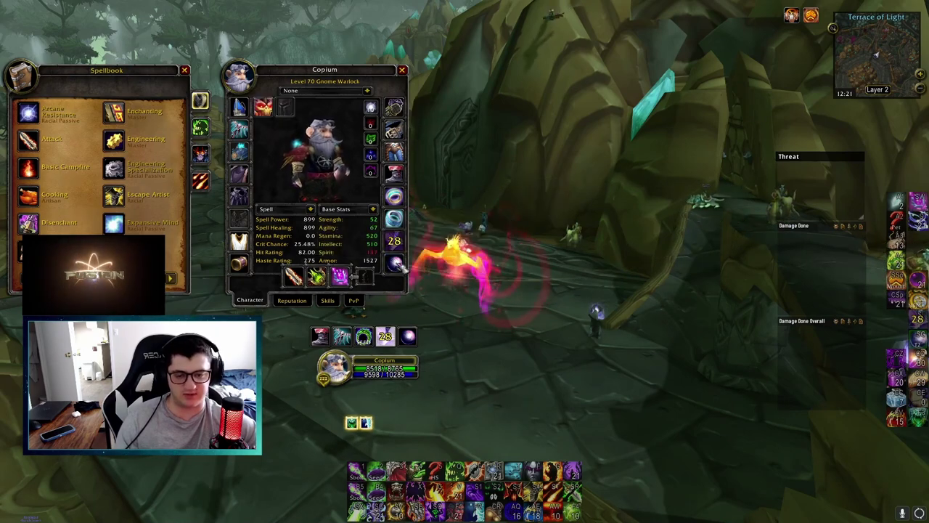
pyautogui.moveTo(397, 245)
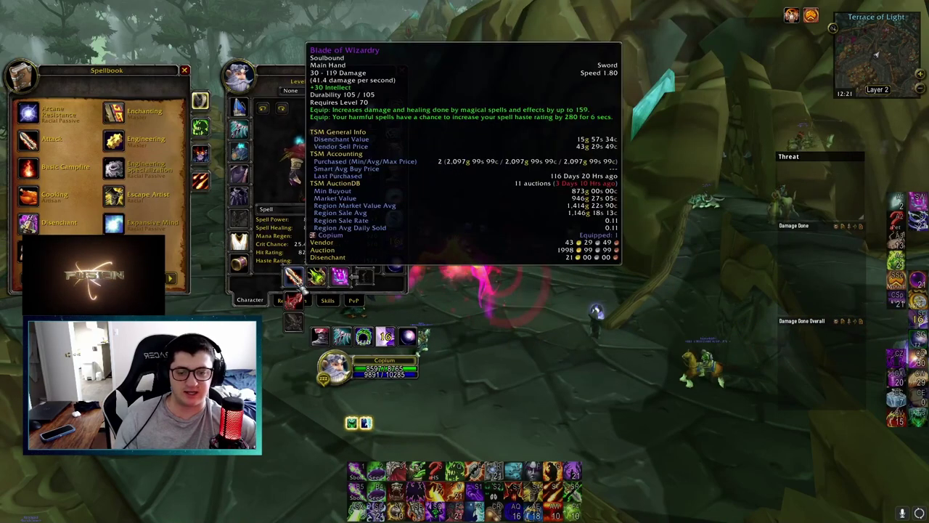
pyautogui.moveTo(298, 304)
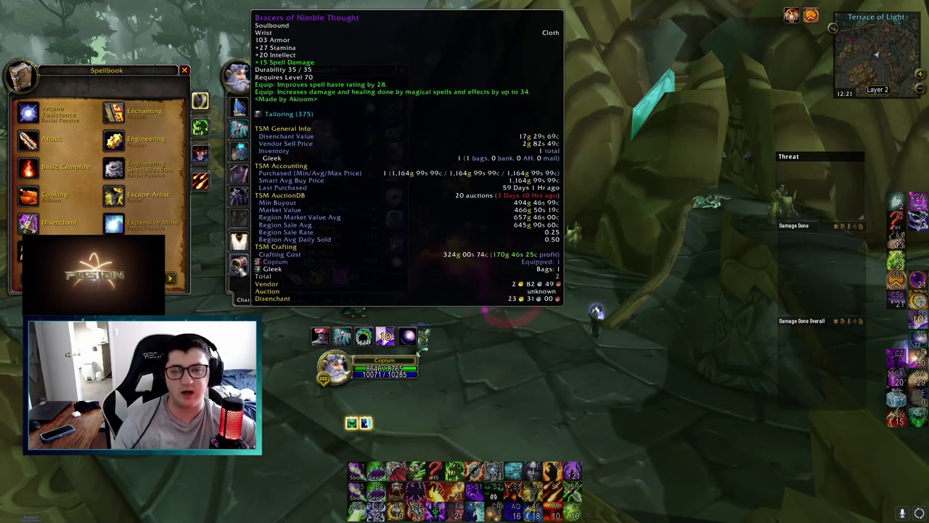
pyautogui.moveTo(240, 198)
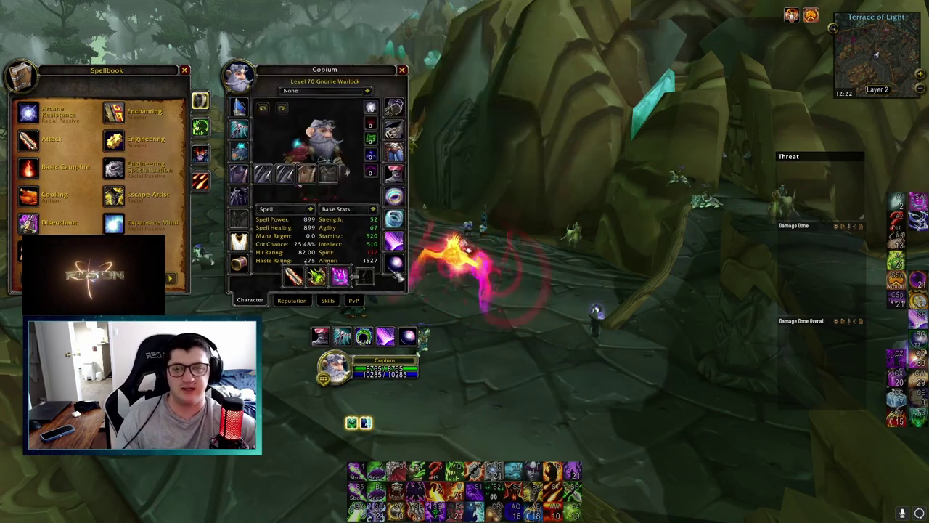
# Equip the spell-penetration gear set and swap the off-hand to Fetish of the Primal Gods.
pyautogui.click(418, 285)
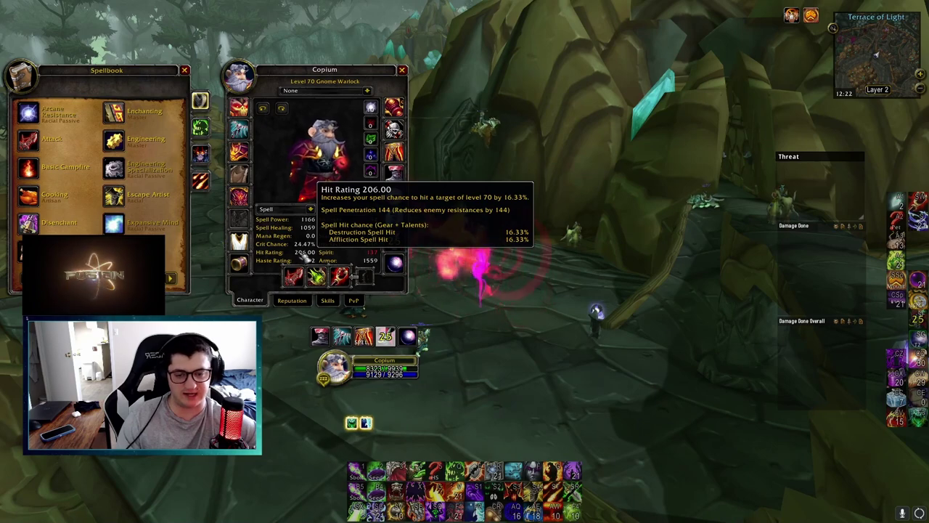
pyautogui.click(316, 300)
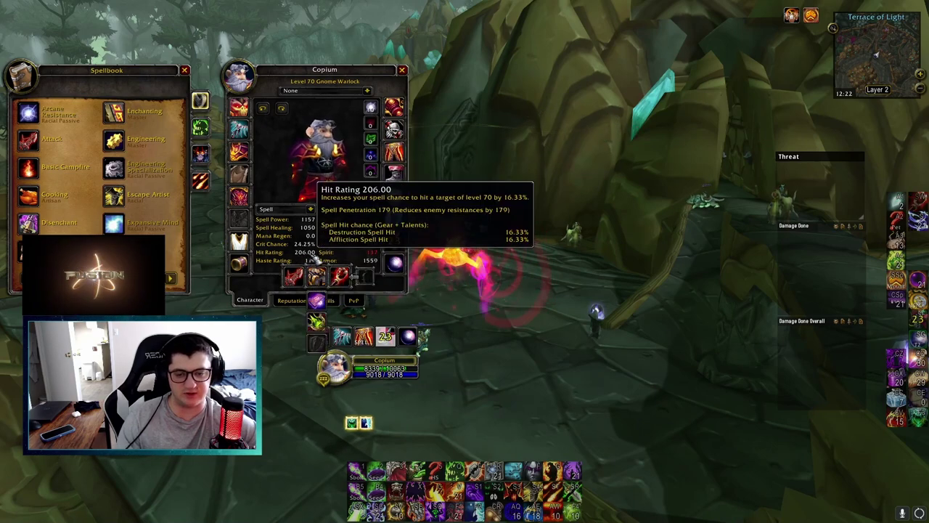
pyautogui.click(317, 320)
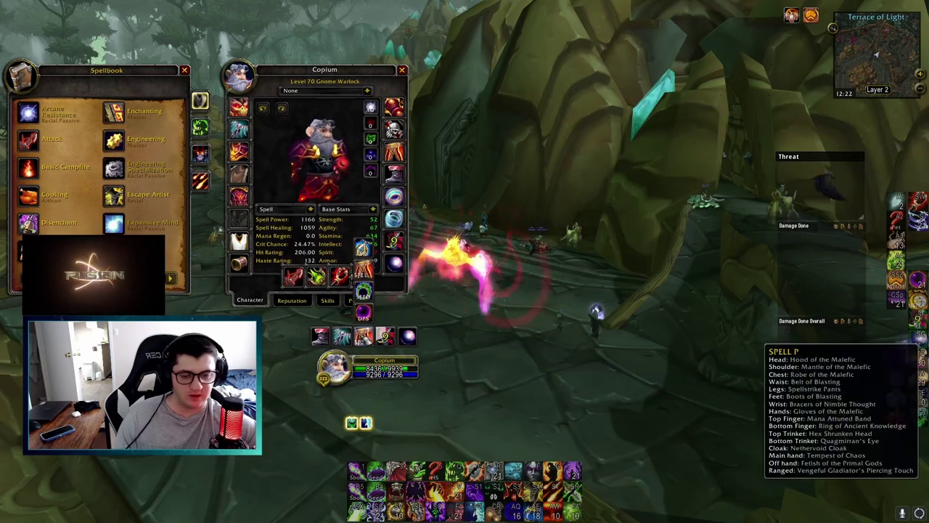
# Equip the Rocket Boots Xtreme Lite gear set, showing 1169 spell power and 187 hit rating.
pyautogui.click(320, 336)
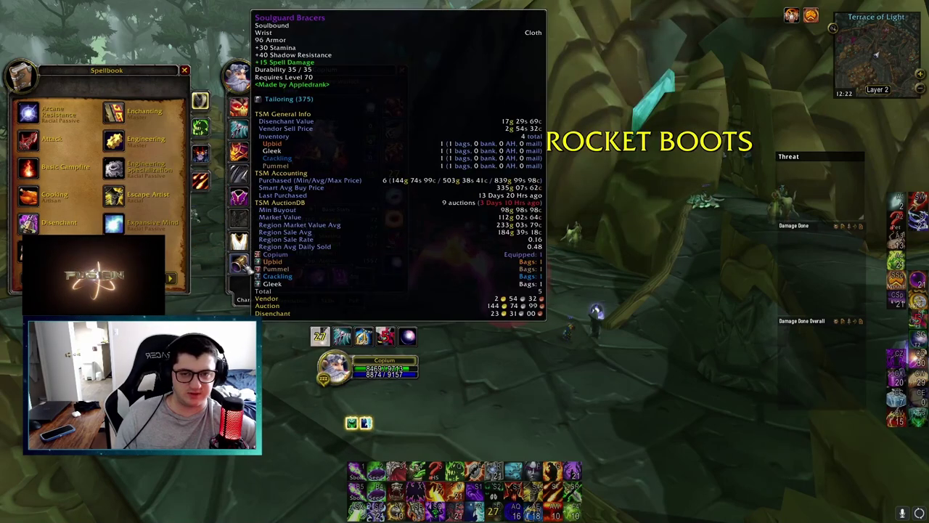
pyautogui.moveTo(376, 172)
pyautogui.moveTo(396, 221)
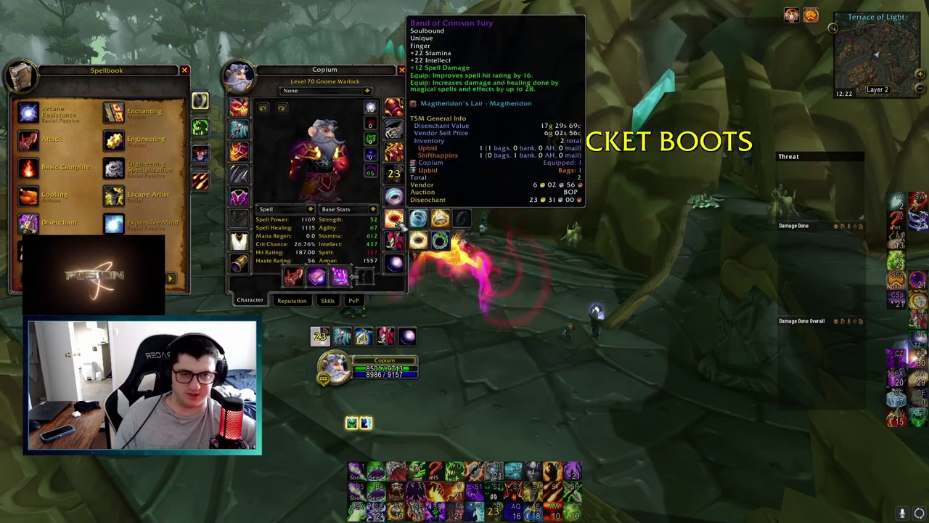
pyautogui.moveTo(317, 249)
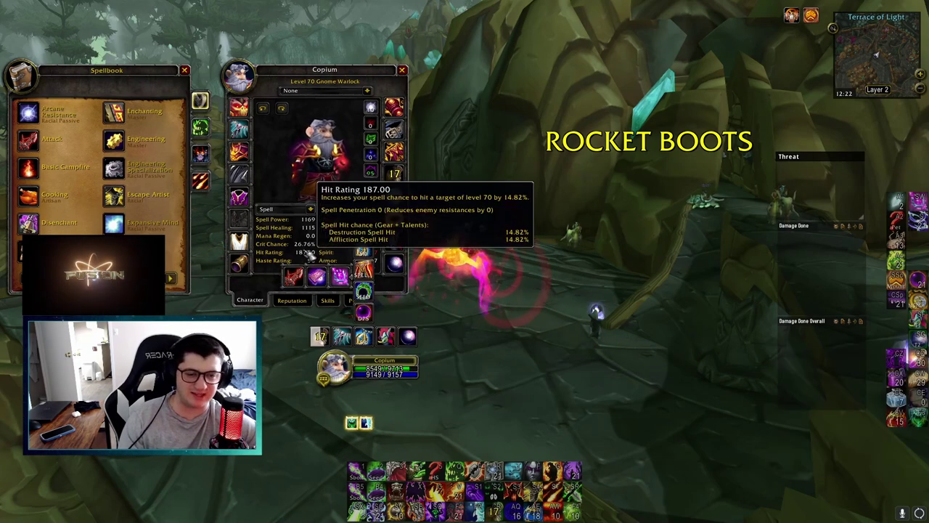
pyautogui.click(363, 270)
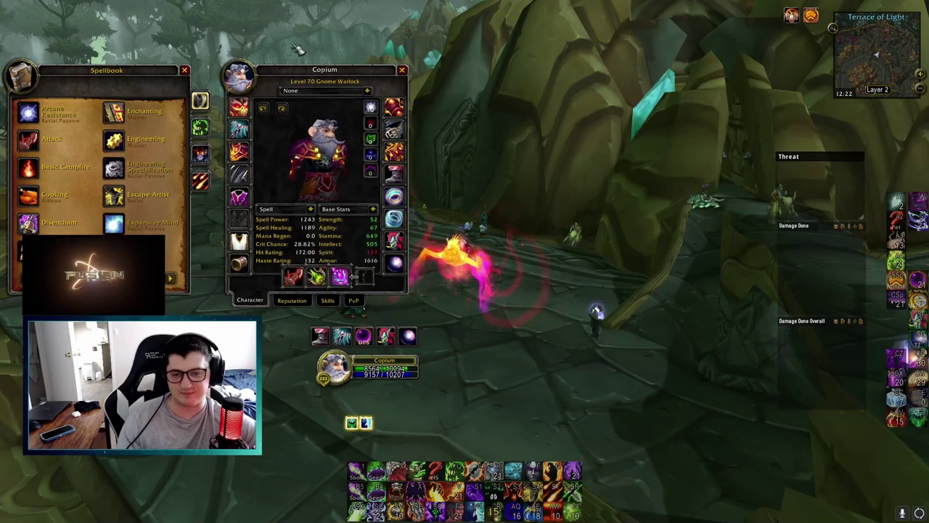